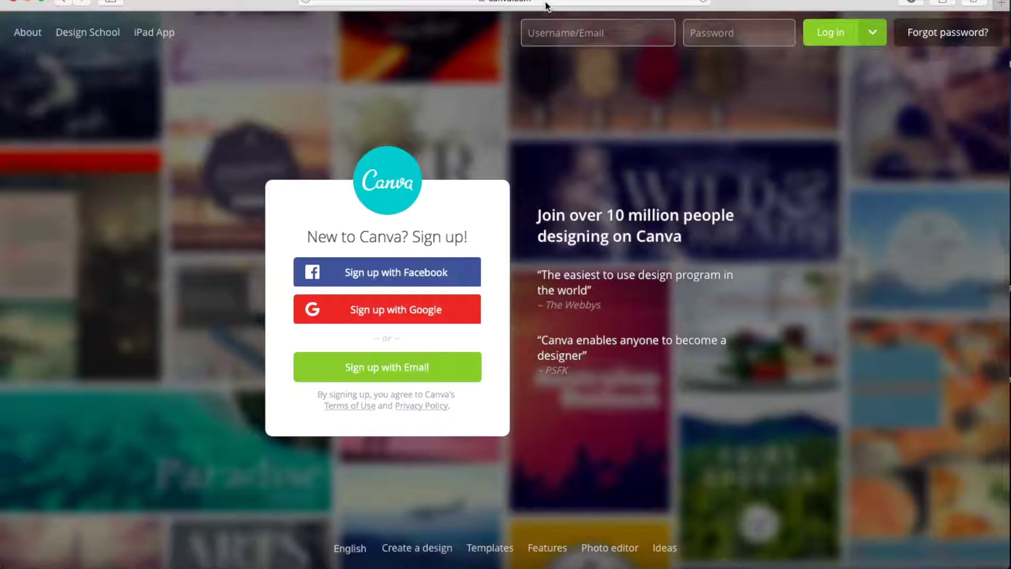
- Sign up for Canva with the Google account, allow the requested access, and choose Education as the intended use
click(411, 313)
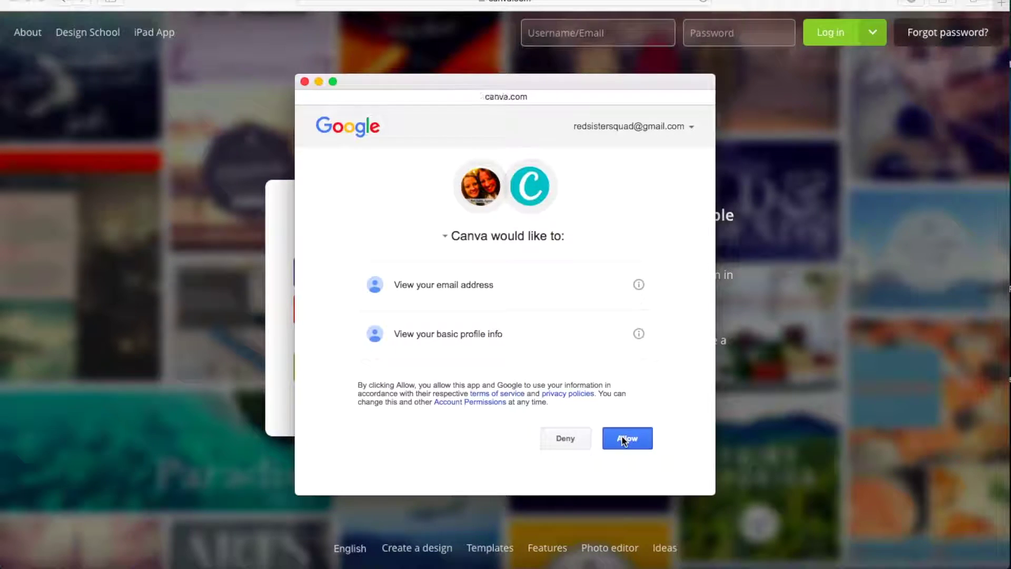
click(624, 440)
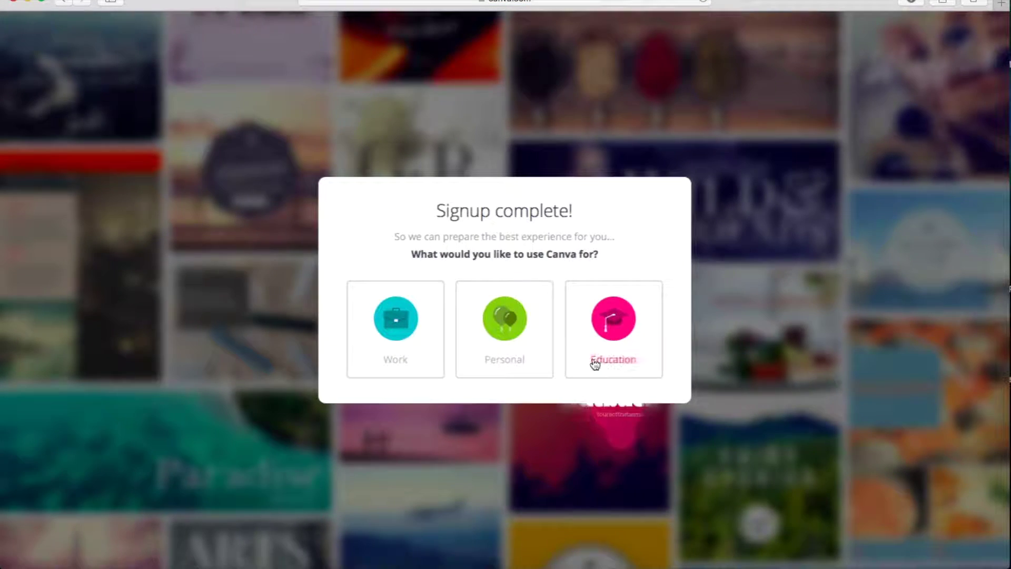
click(597, 343)
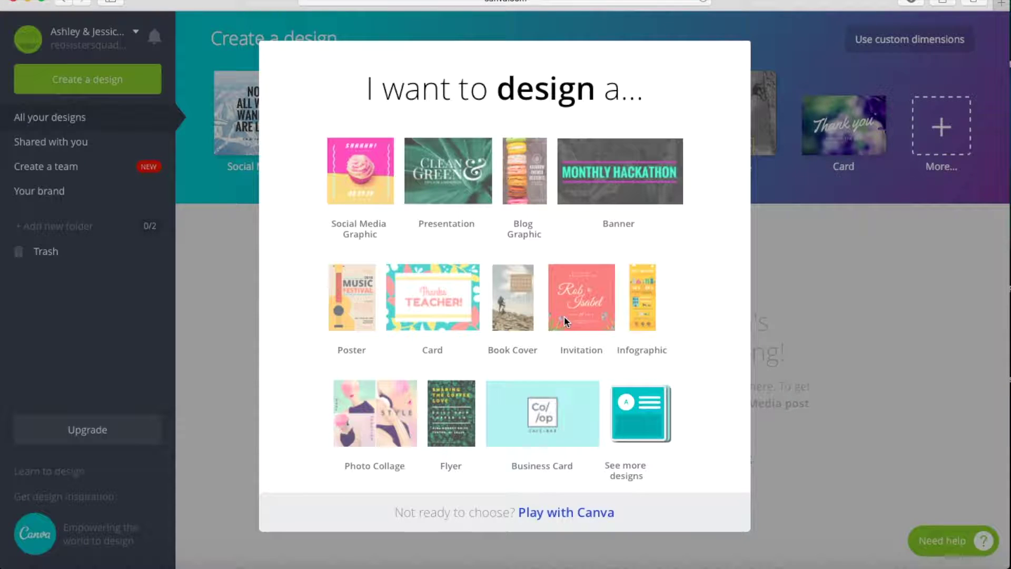
- Create a new design of the type Social Media Graphic (Square)
click(361, 181)
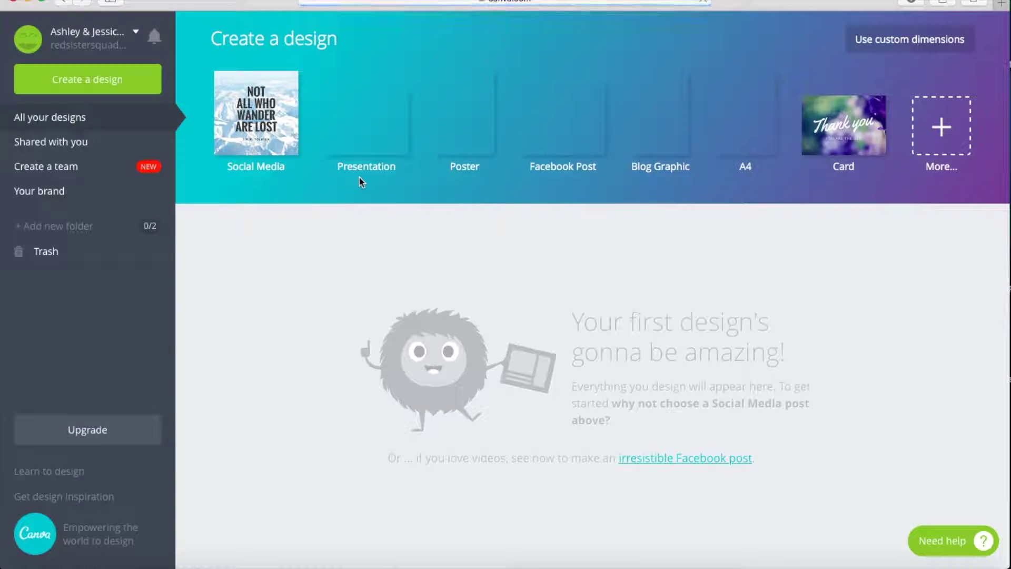
click(271, 132)
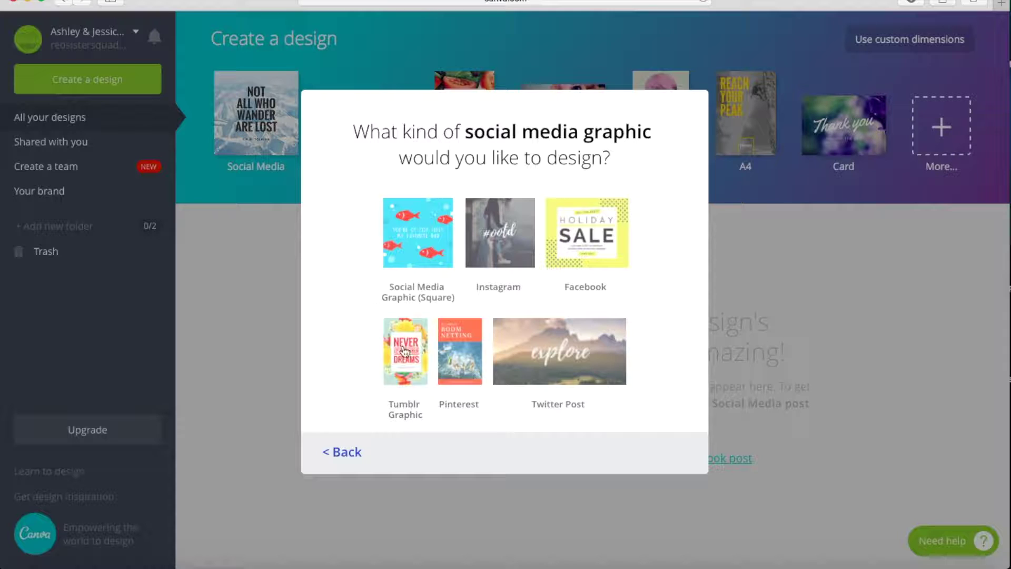
click(423, 250)
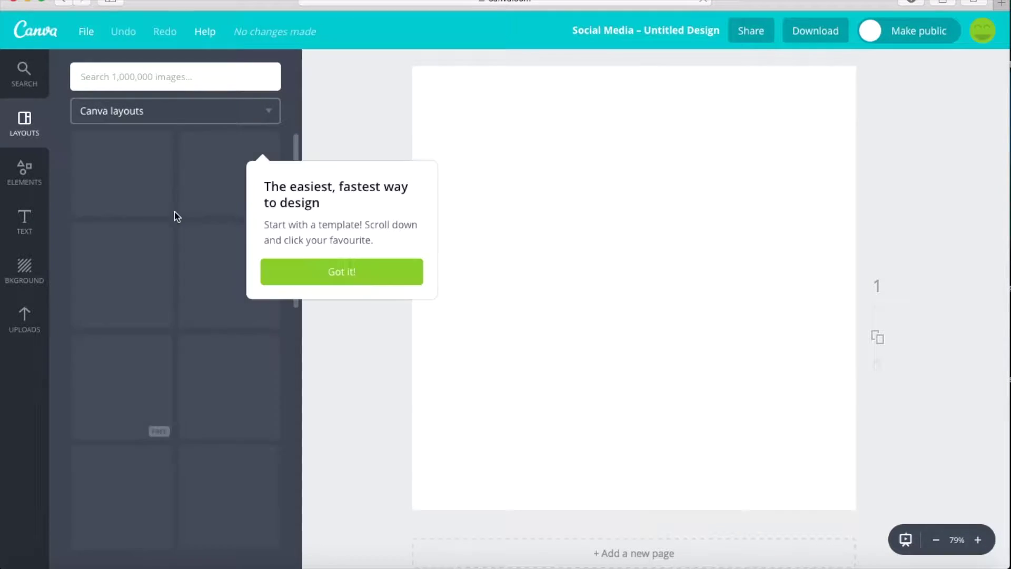
- Dismiss all the introductory tips in the design editor
click(27, 87)
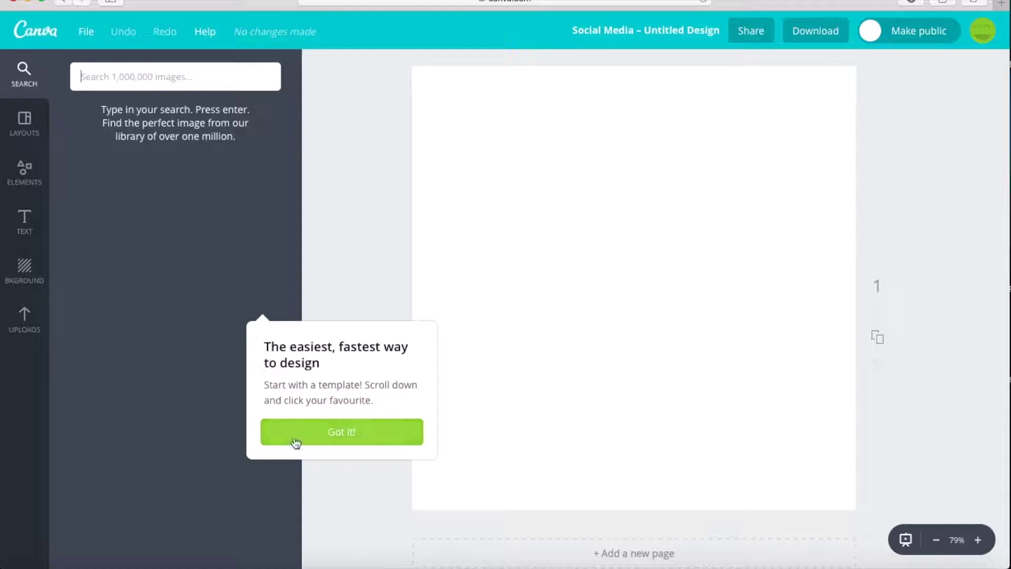
click(323, 433)
click(655, 137)
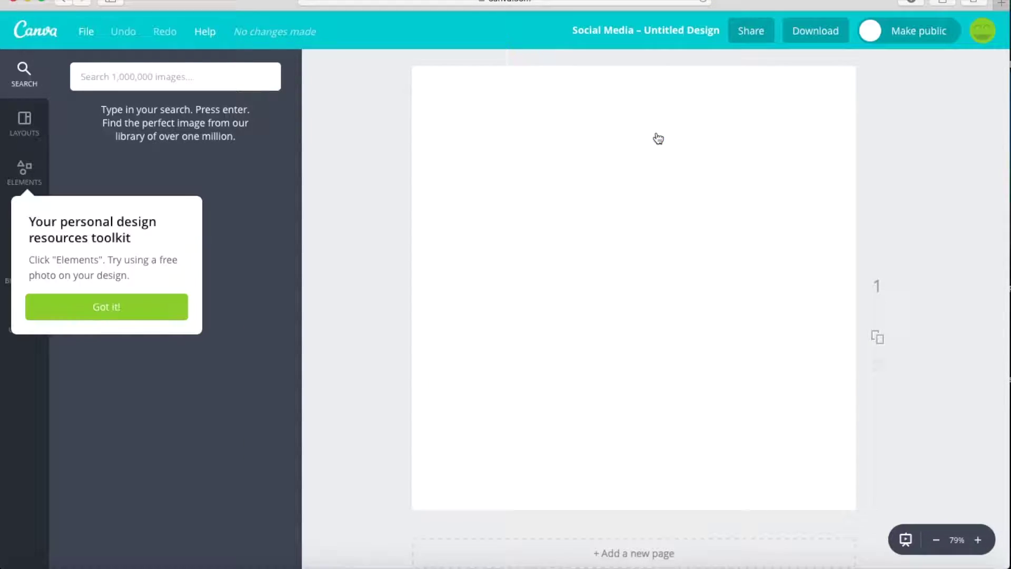
click(81, 311)
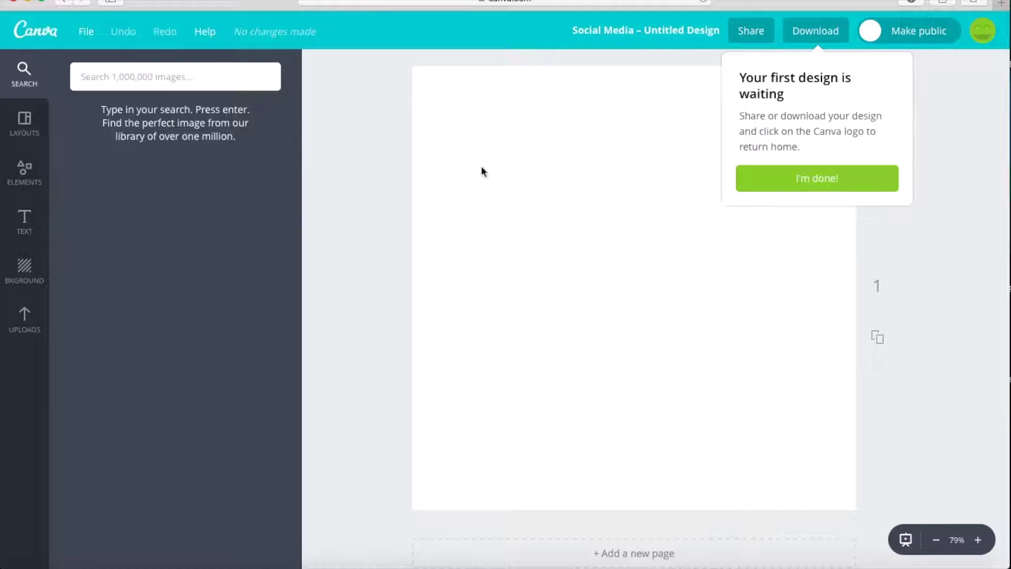
click(834, 187)
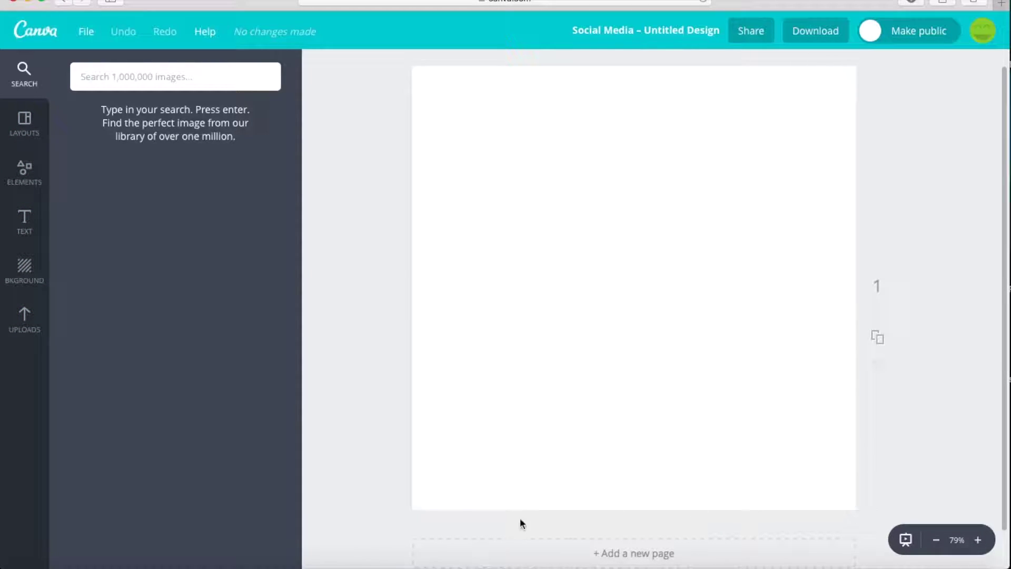
- Apply the free gray diamond-line pattern as the page background
click(24, 268)
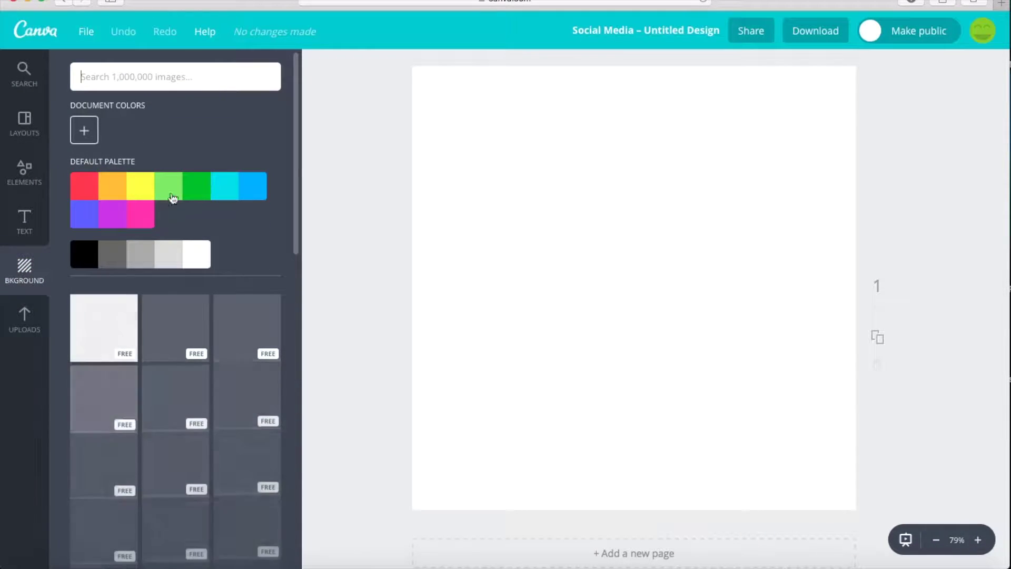
scroll(181, 378, down, 3)
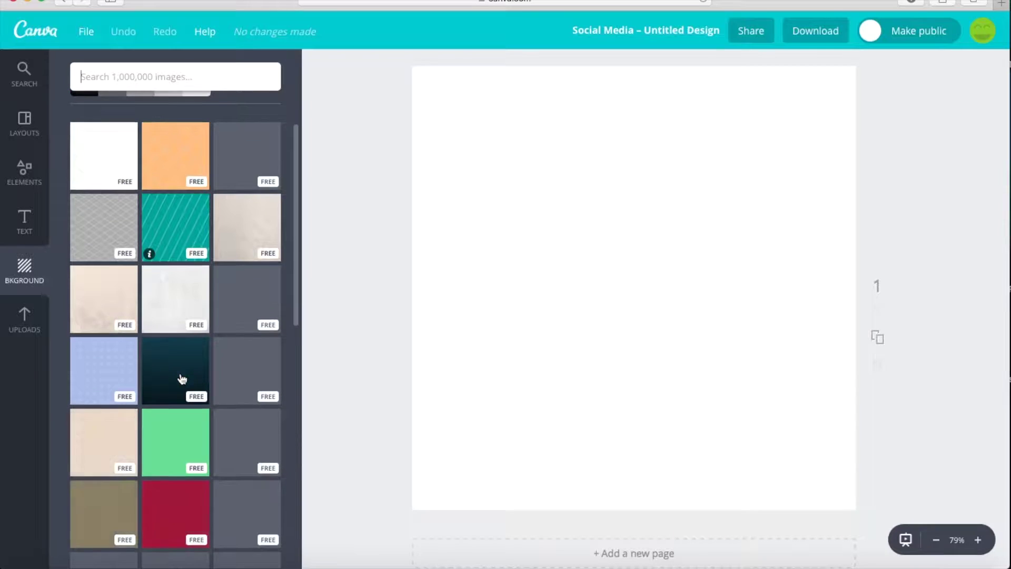
scroll(181, 379, down, 5)
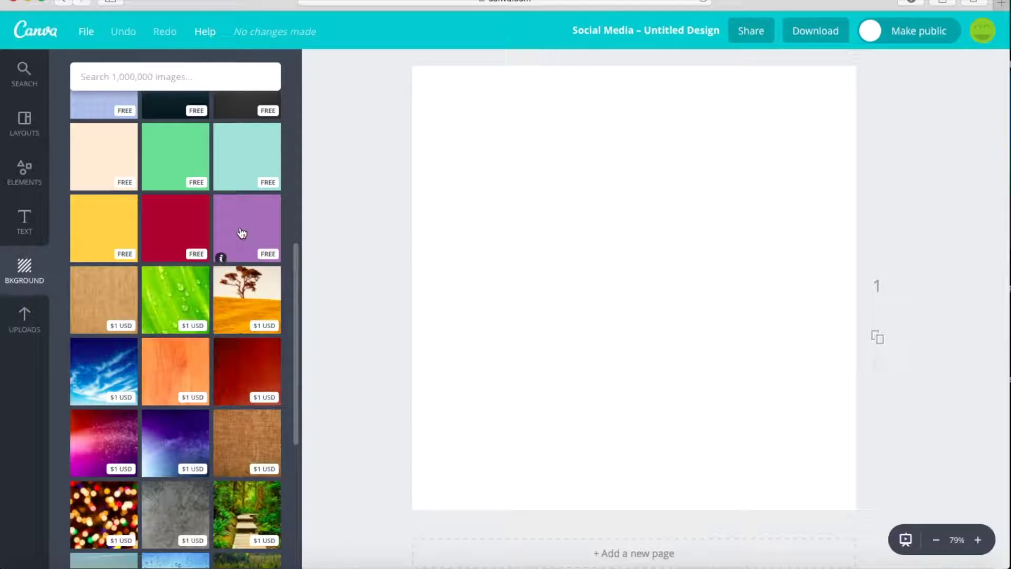
scroll(242, 233, up, 7)
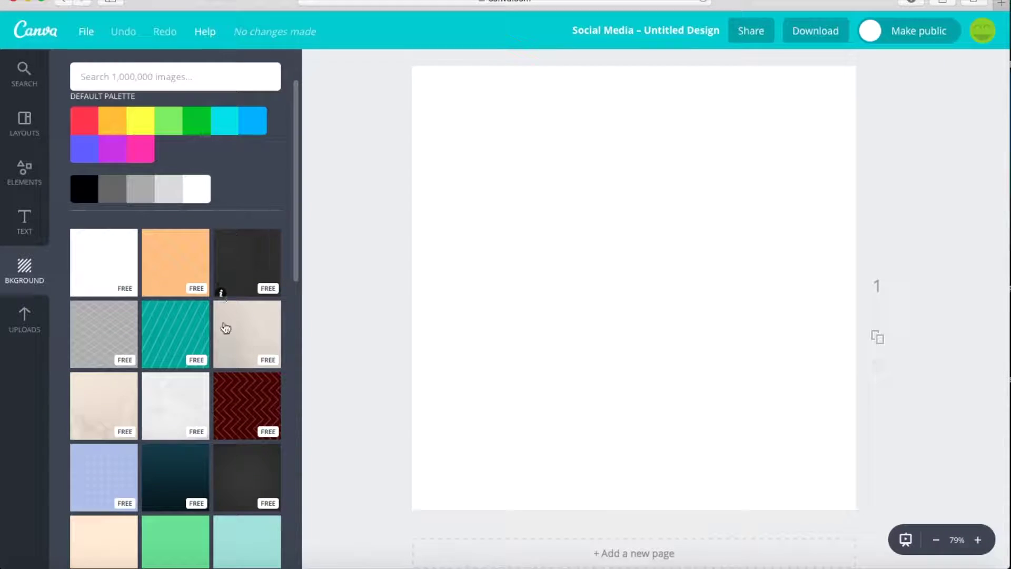
scroll(219, 362, down, 3)
scroll(219, 362, up, 1)
scroll(219, 362, down, 2)
scroll(219, 362, up, 3)
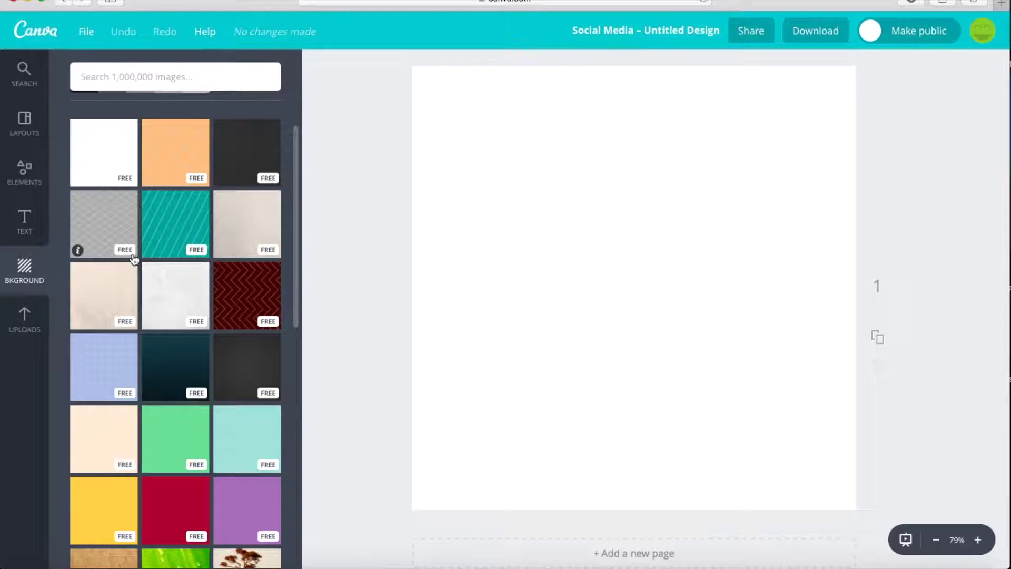
click(115, 226)
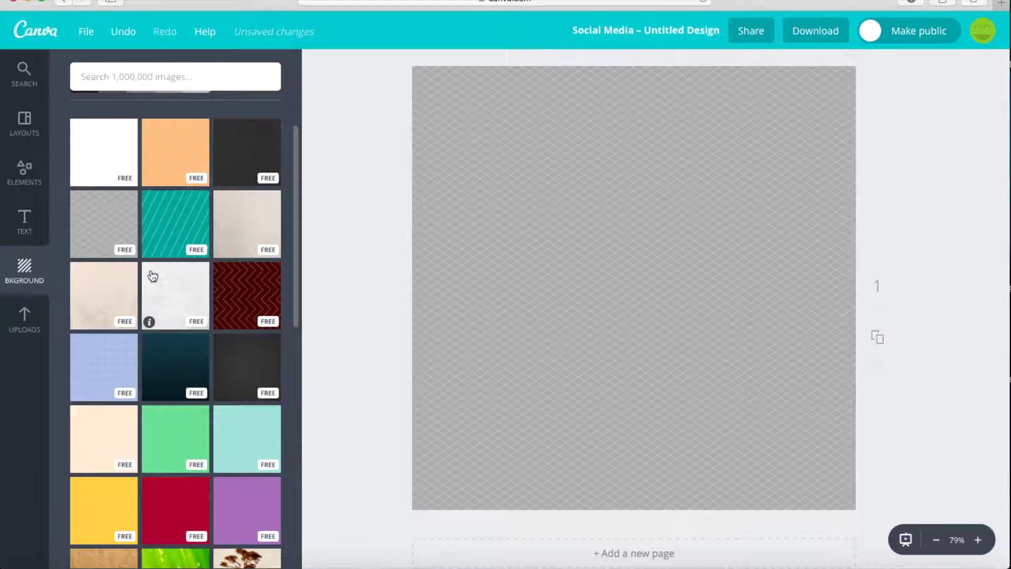
scroll(153, 275, up, 4)
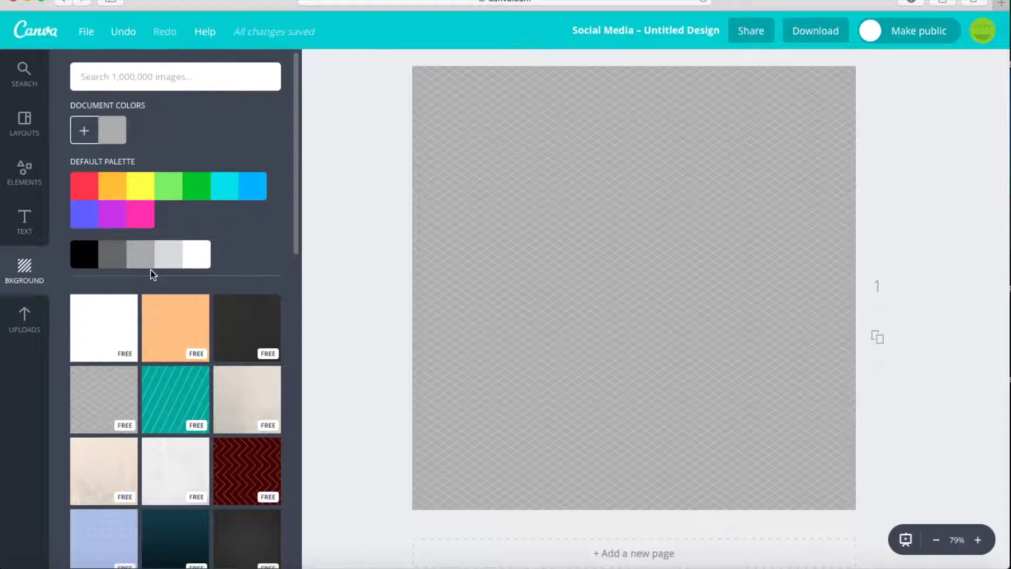
click(85, 130)
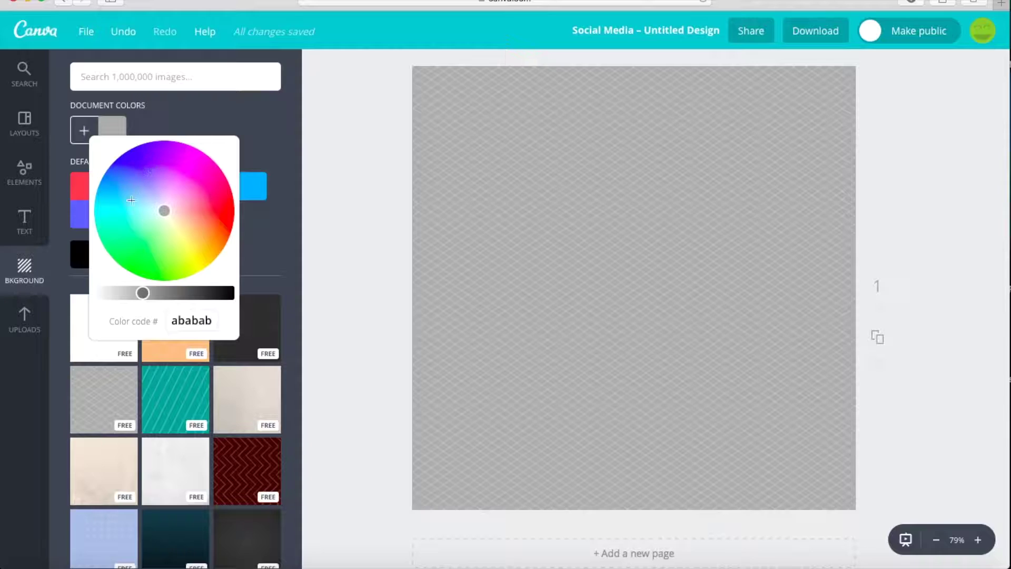
click(225, 118)
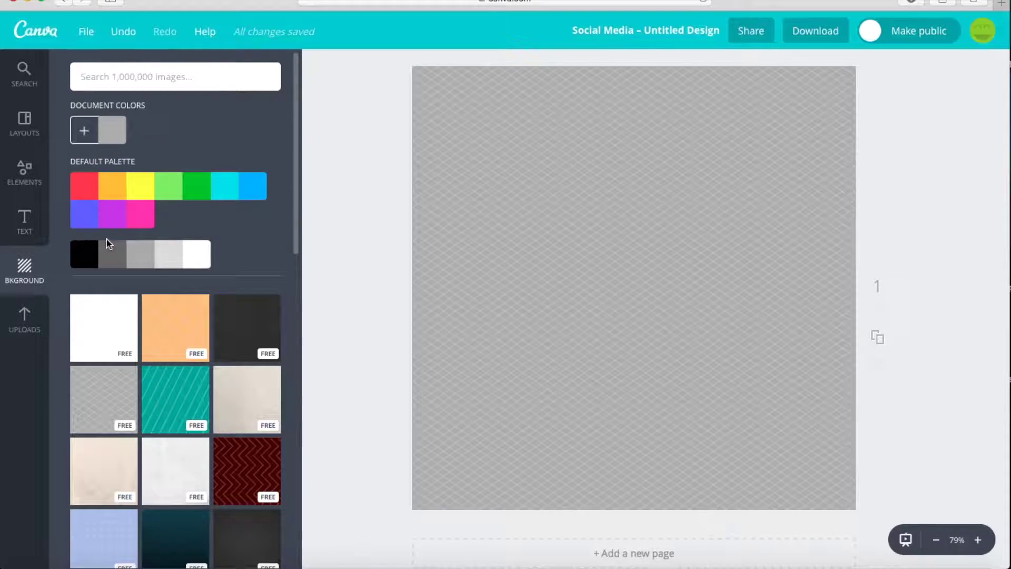
- Add a heading near the top of the page that reads "Prefixes"
click(23, 217)
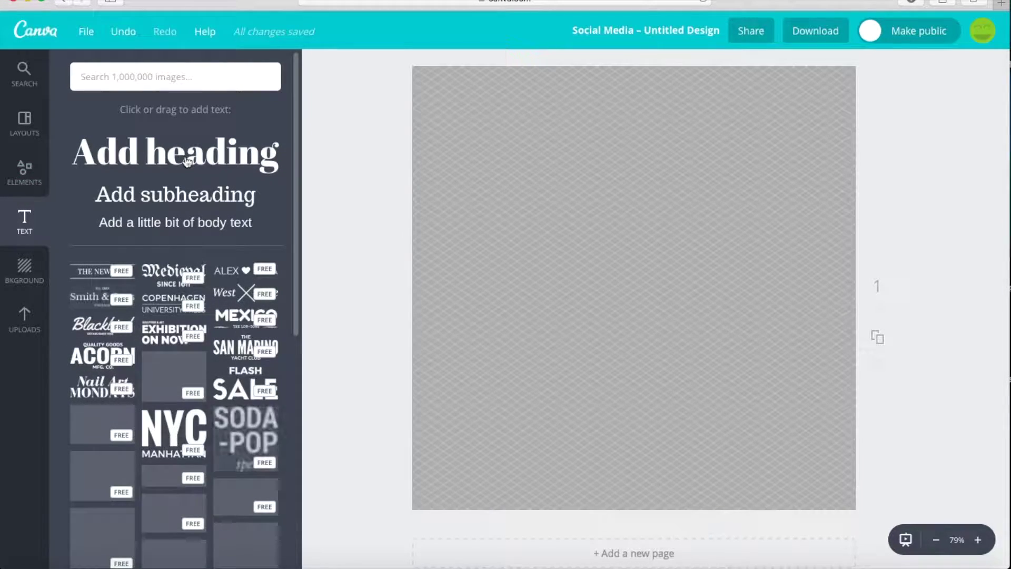
drag(190, 162, 630, 104)
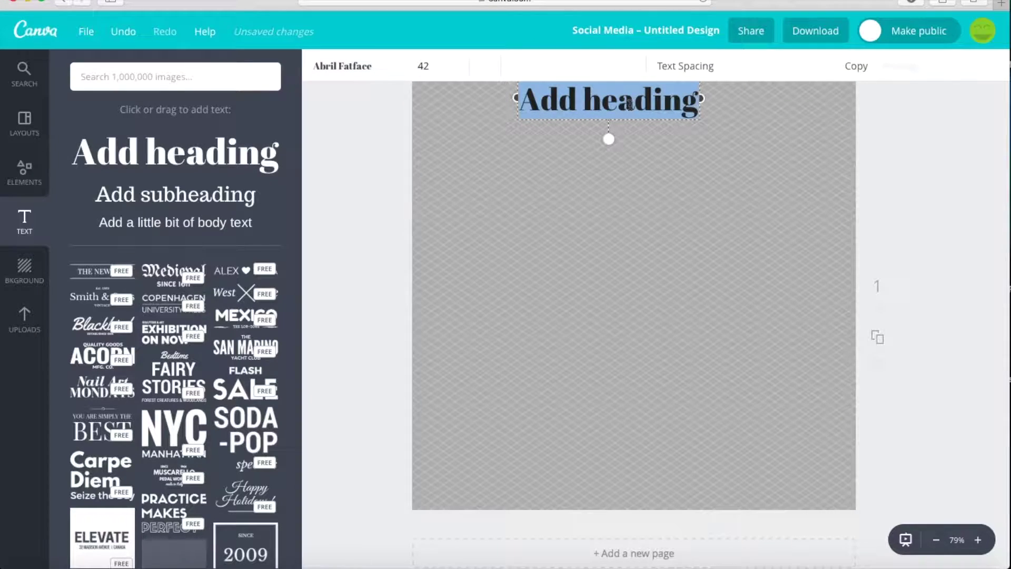
text(Prefixew)
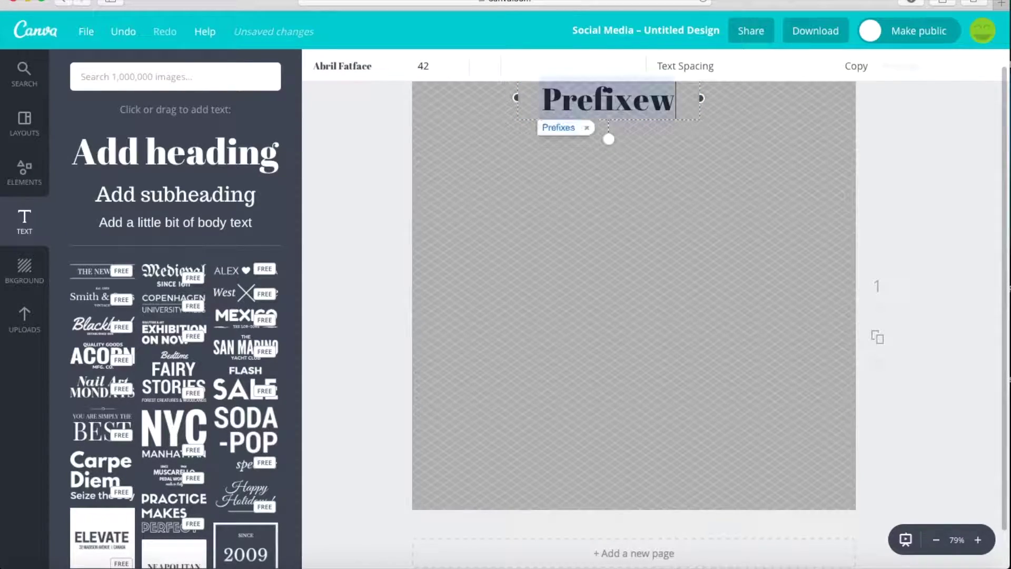
click(559, 127)
click(631, 140)
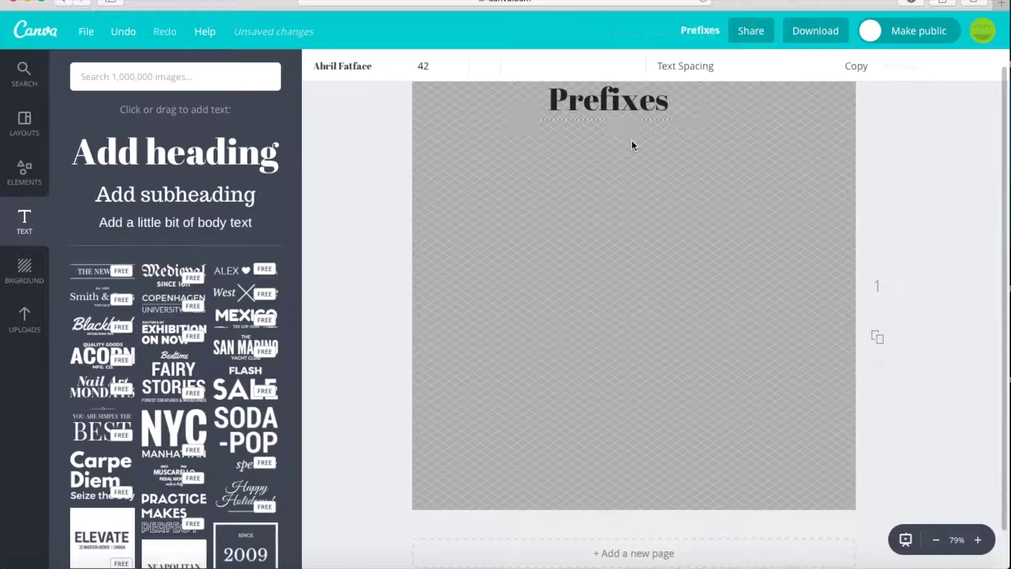
- Set the font size of the Prefixes heading to 48
double_click(624, 102)
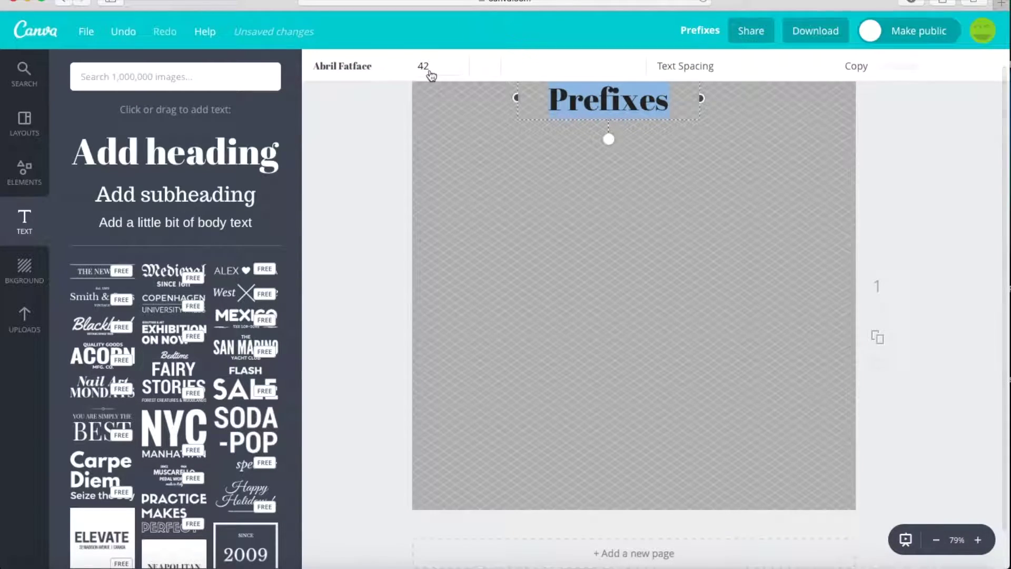
click(424, 66)
click(433, 294)
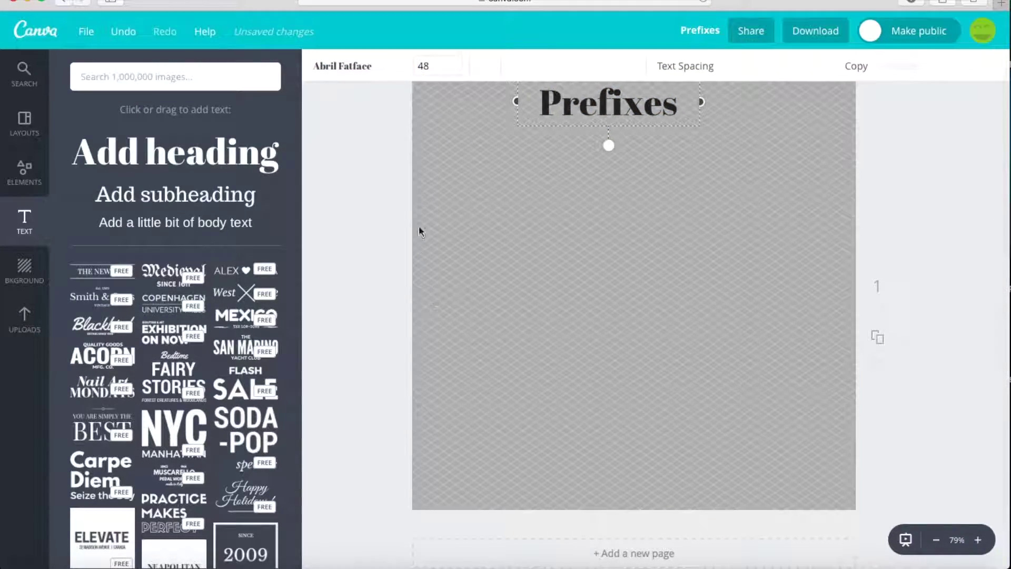
- Set the font of the Prefixes heading to Amatic Small Caps
click(381, 68)
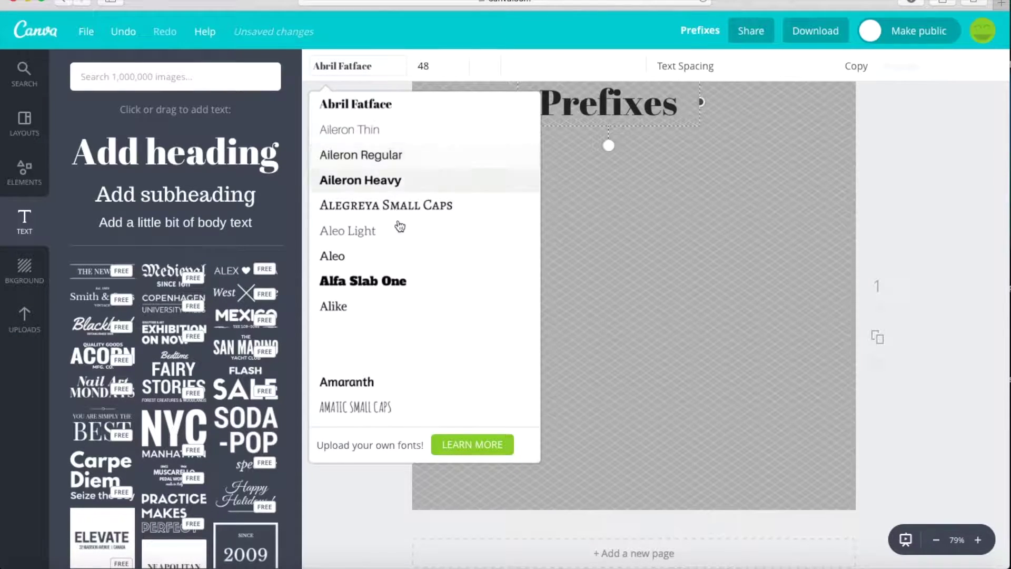
scroll(403, 265, down, 3)
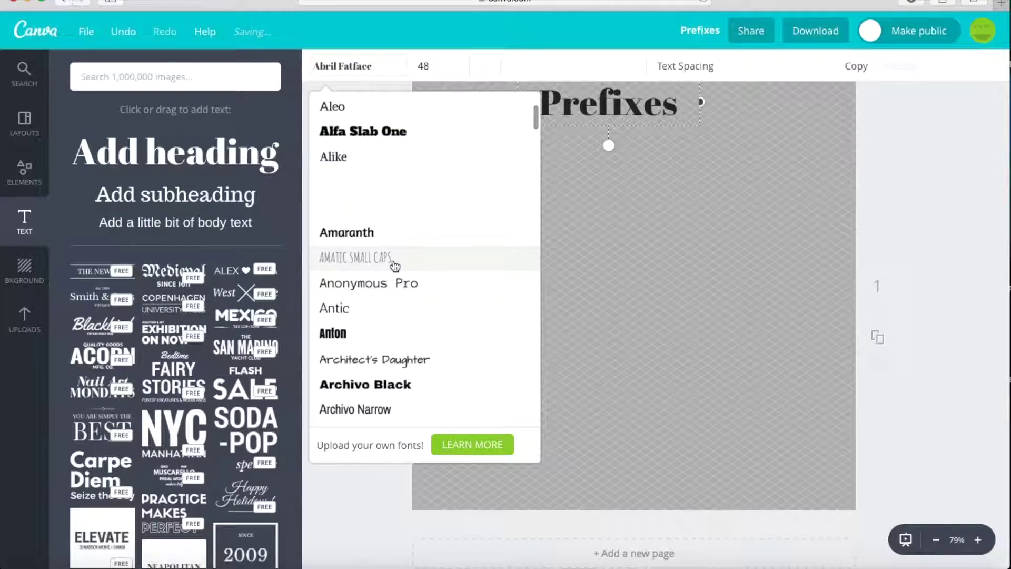
click(395, 265)
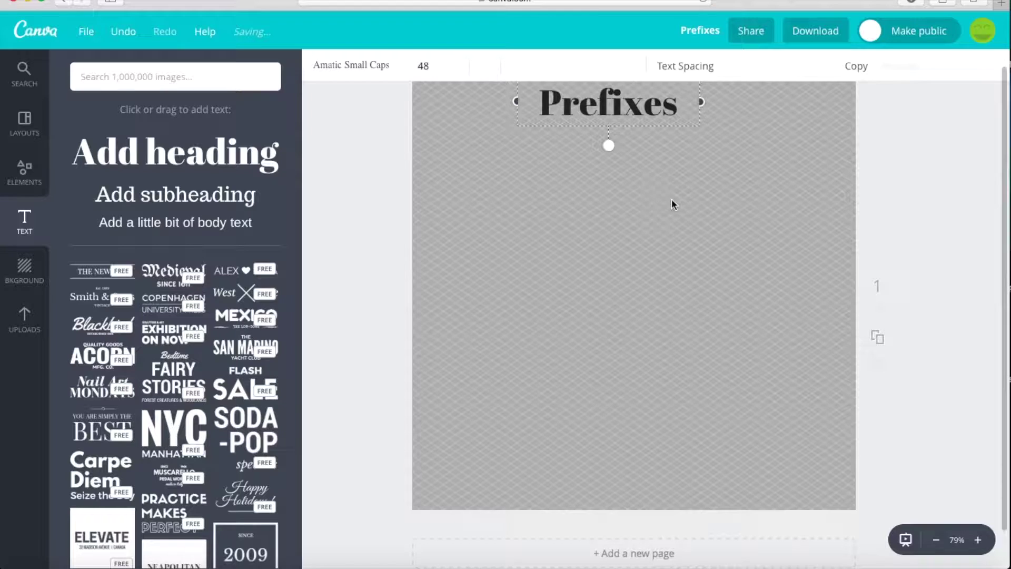
double_click(581, 105)
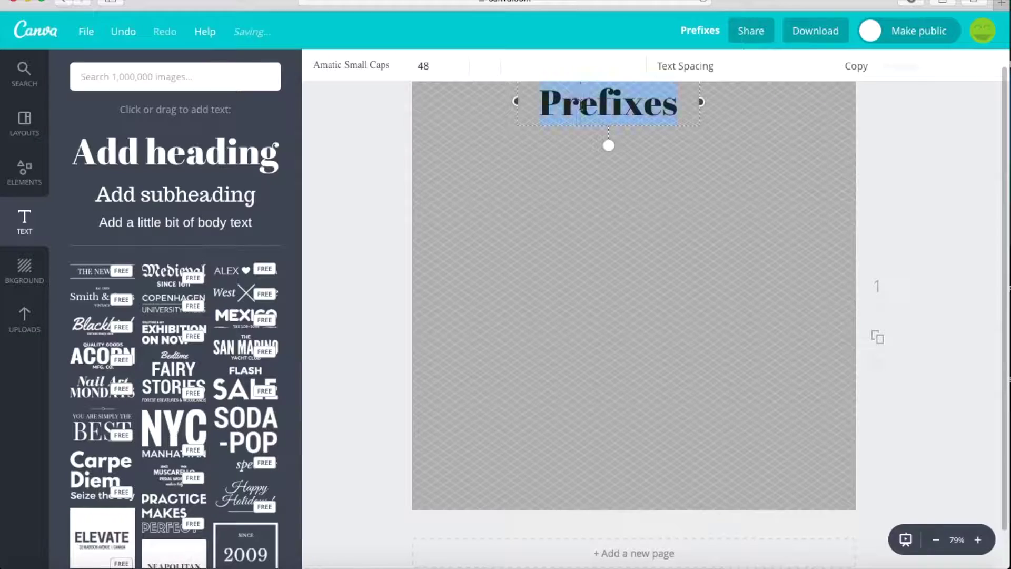
click(394, 73)
click(377, 266)
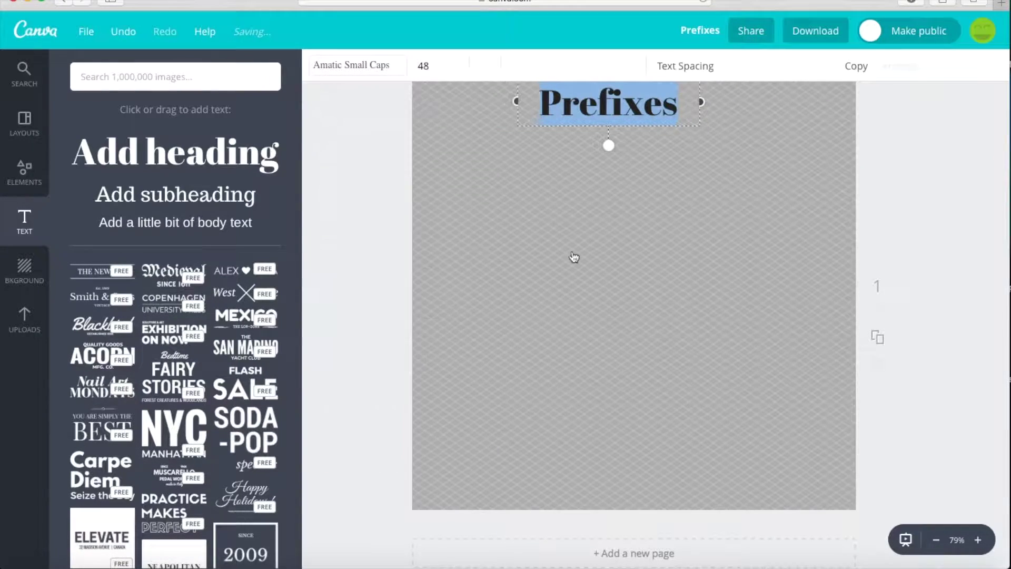
click(636, 275)
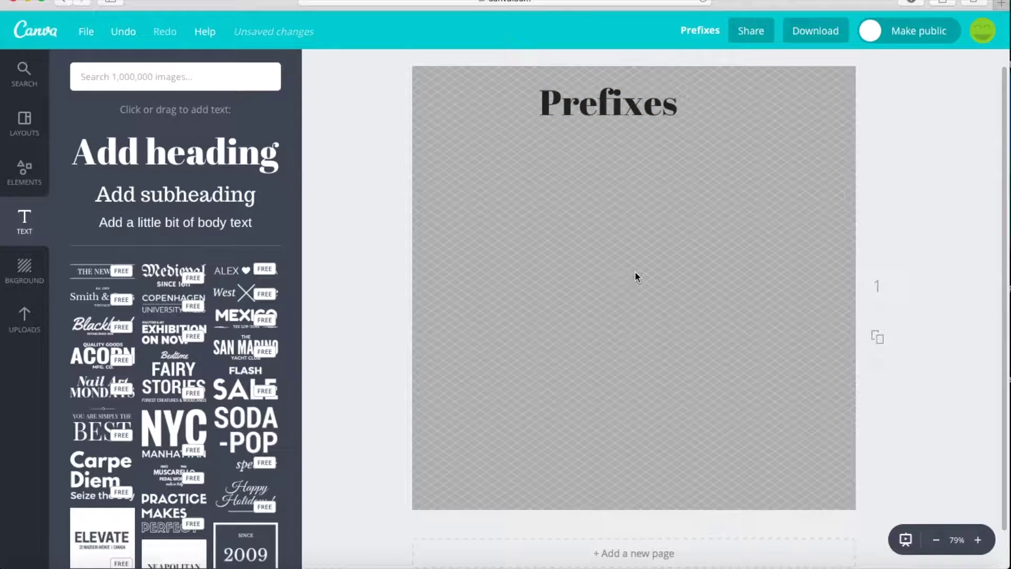
scroll(150, 387, down, 2)
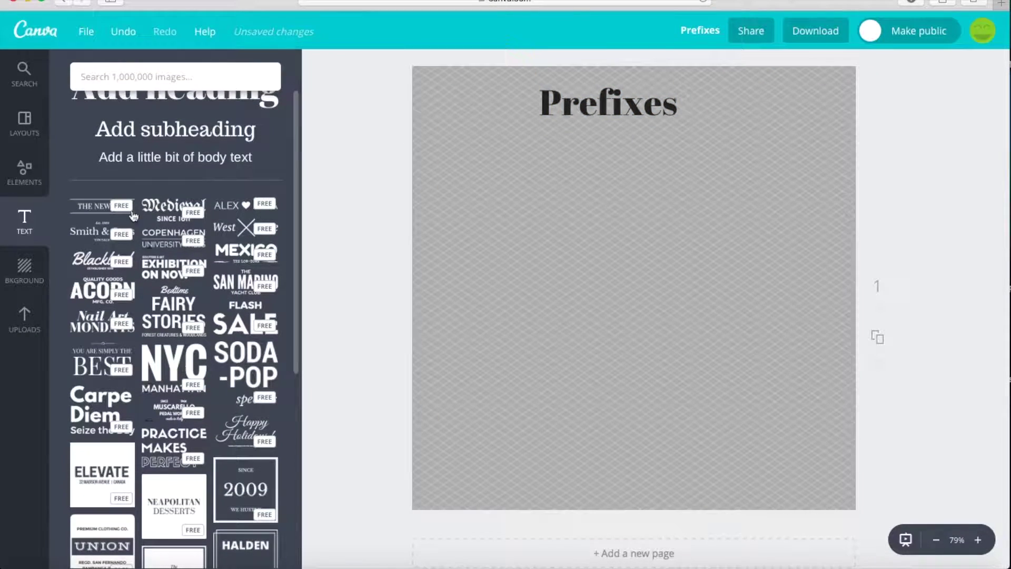
scroll(189, 462, down, 10)
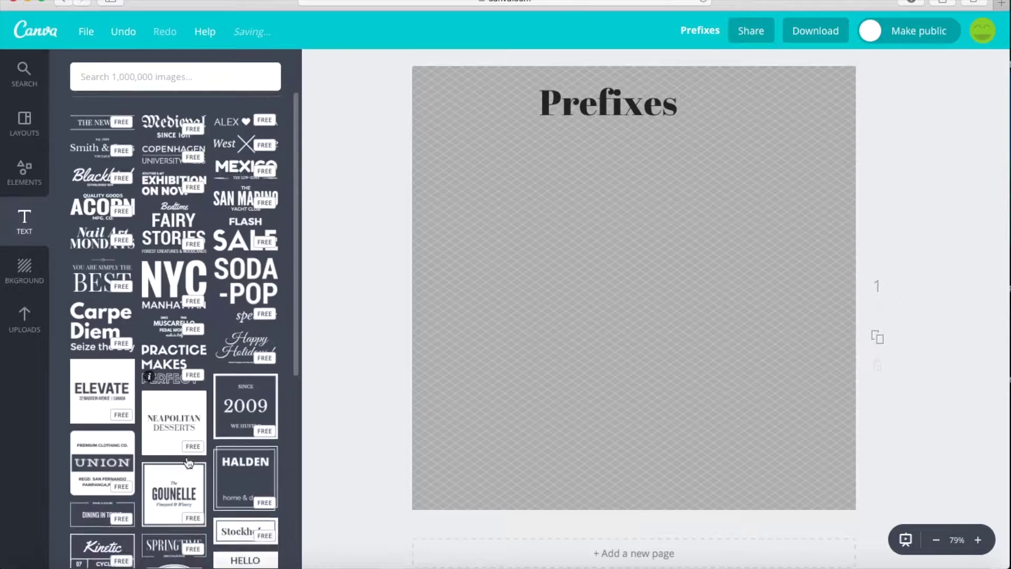
scroll(189, 462, down, 4)
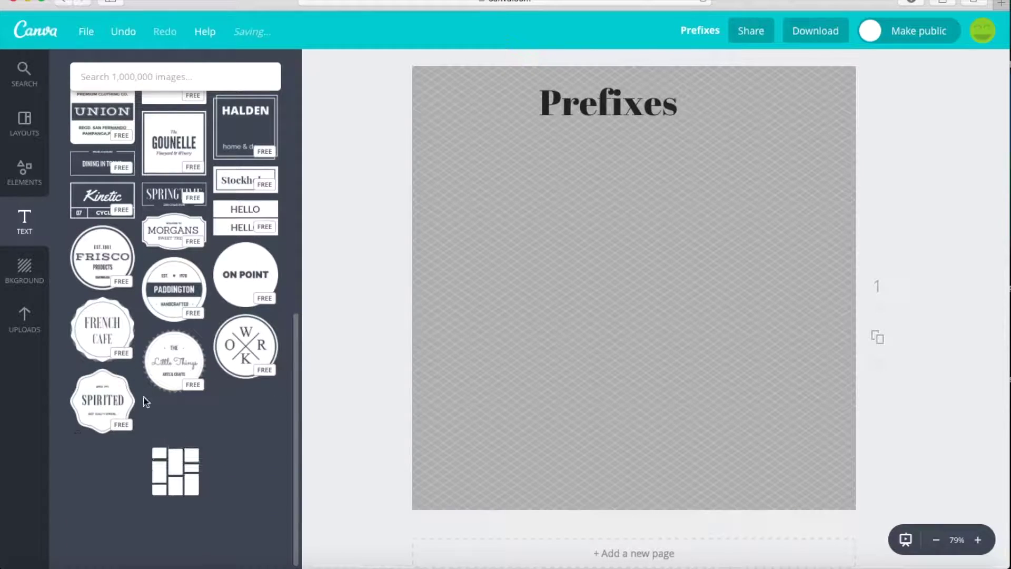
scroll(110, 424, up, 15)
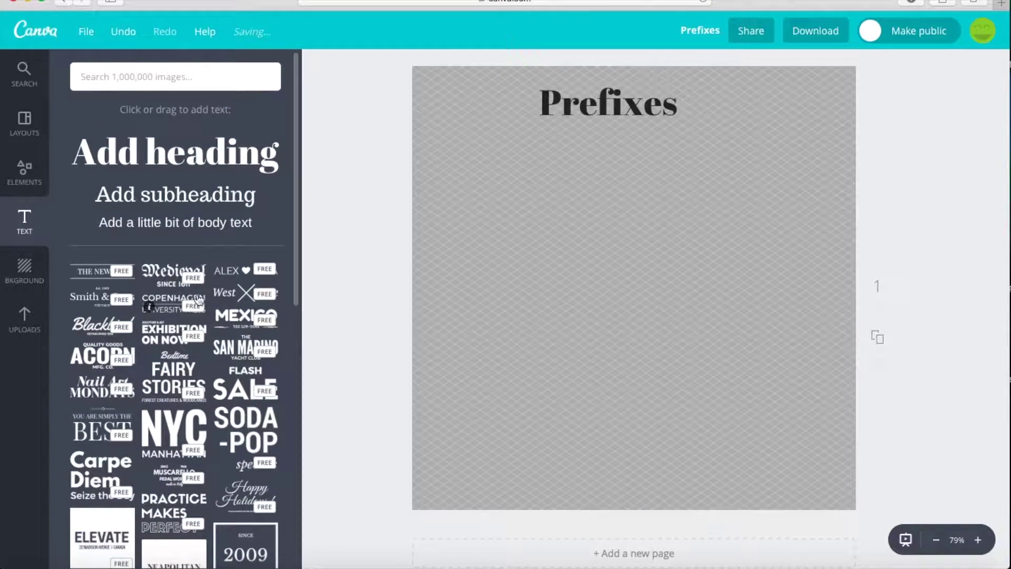
- Add the free two-name heart text design to the page, clear its second name and replace the first with "Prefixes"
drag(235, 278, 563, 246)
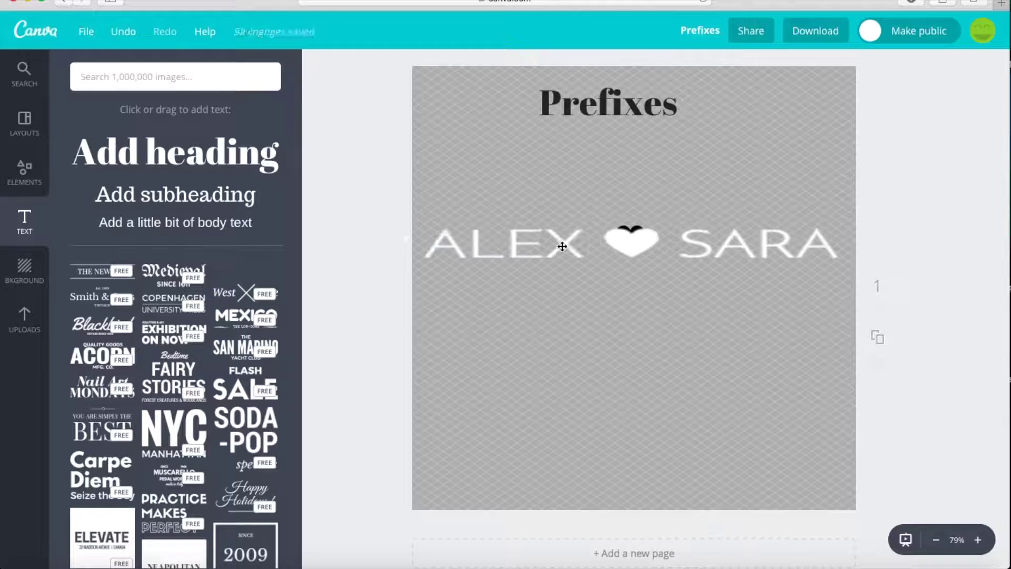
click(533, 251)
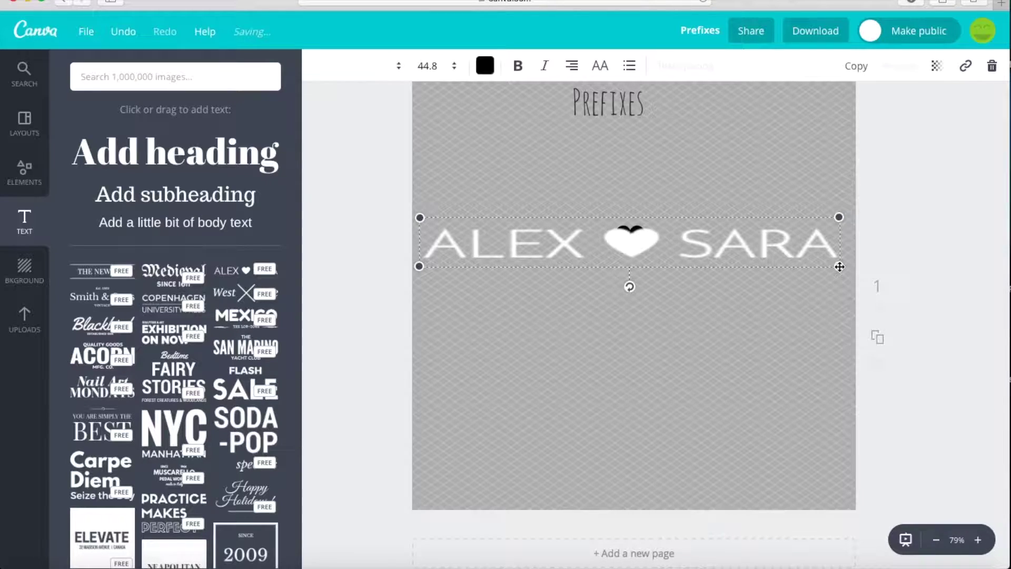
click(699, 244)
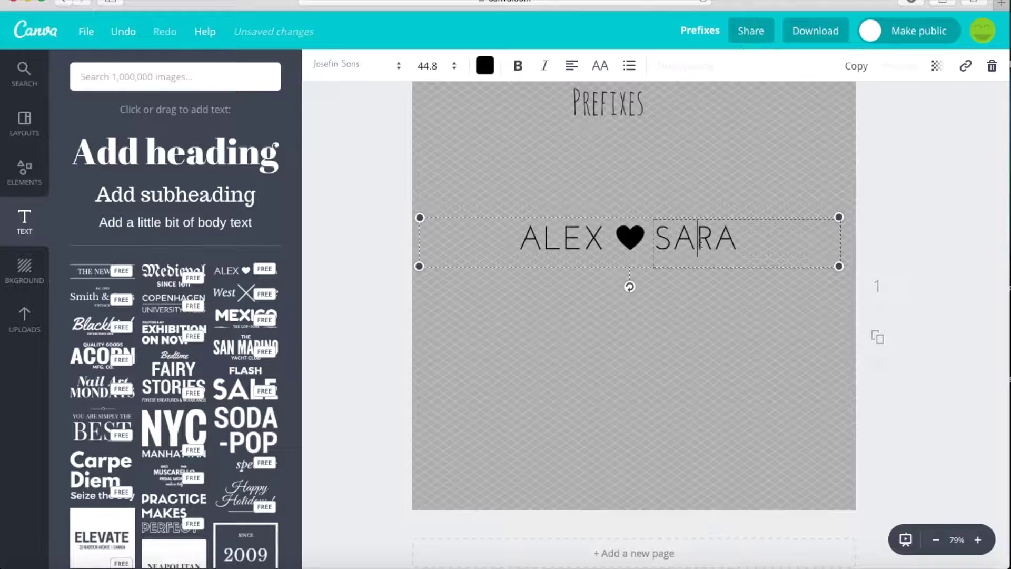
key(BackSpace)
double_click(572, 235)
text(Prefixes)
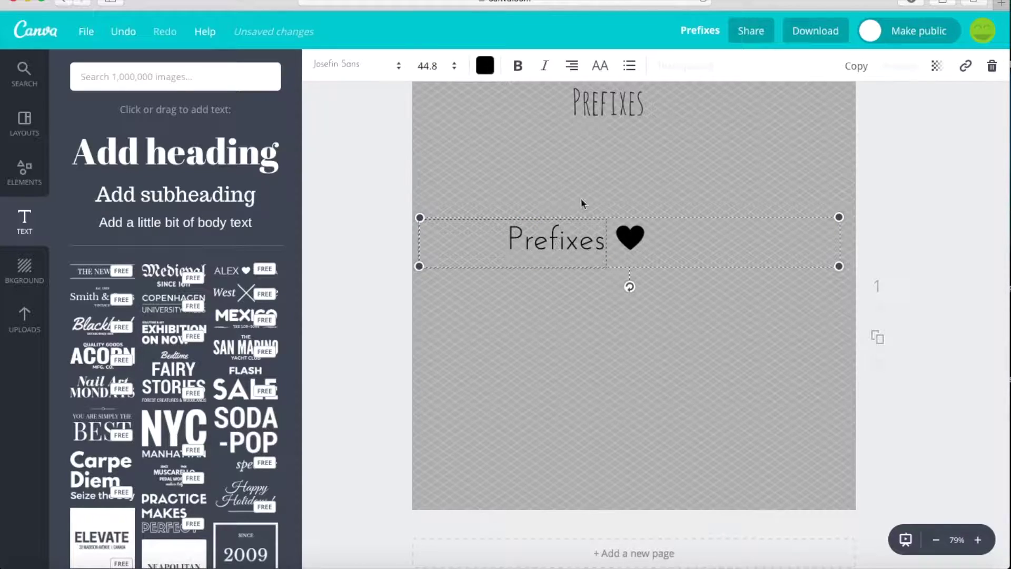
- Fill in the text after the heart with "By: Ms." followed by the teacher's surname
click(688, 239)
text(By)
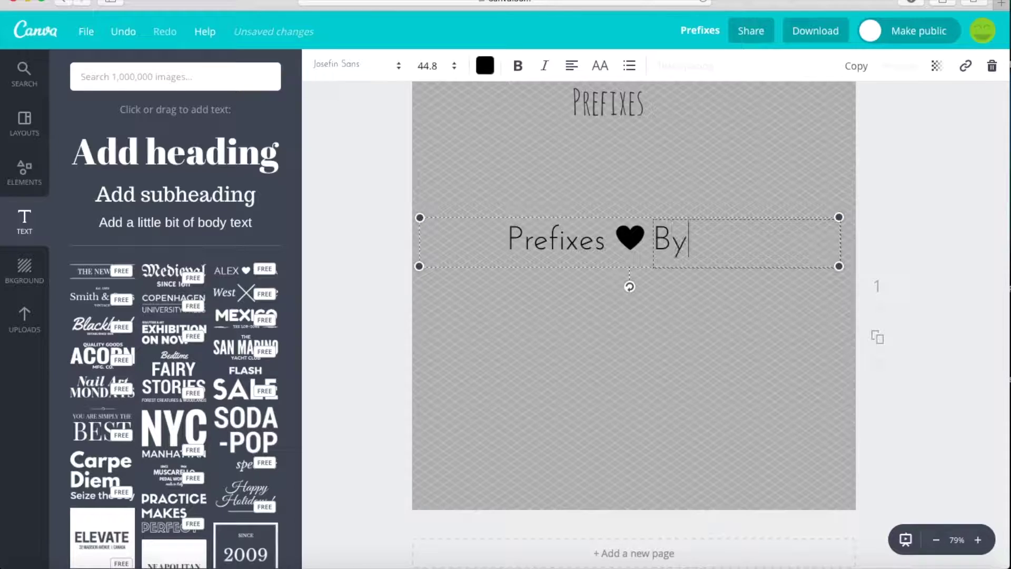
text(: Ms. )
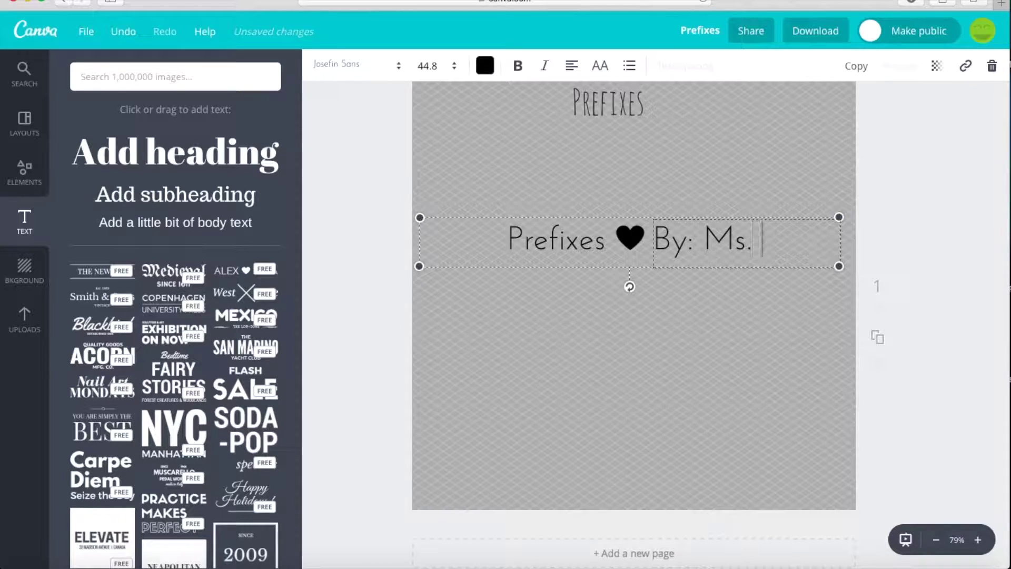
text(Schrage)
click(737, 315)
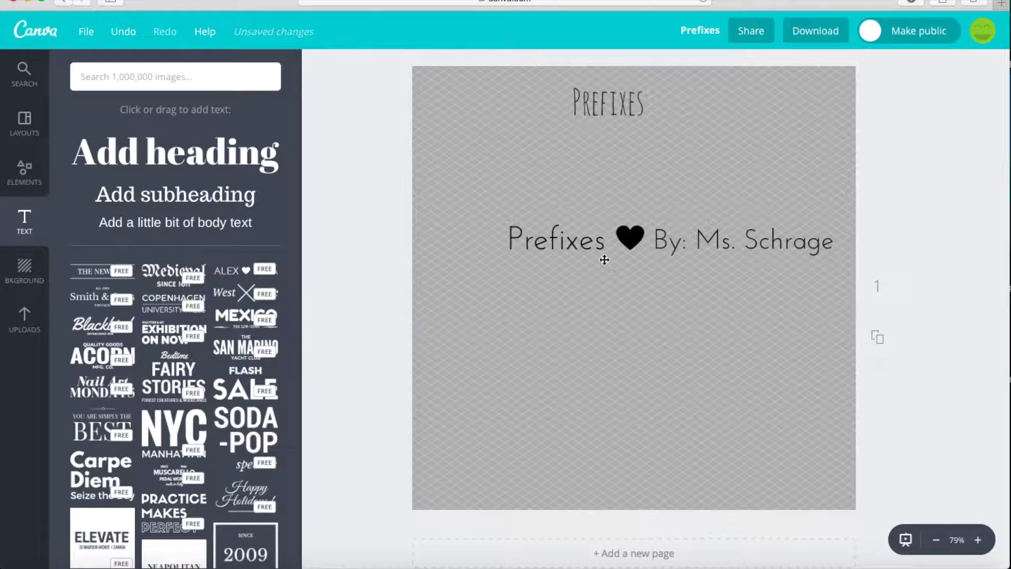
- Move the standalone Amatic Small Caps Prefixes heading down into the empty area below the heart text
double_click(579, 247)
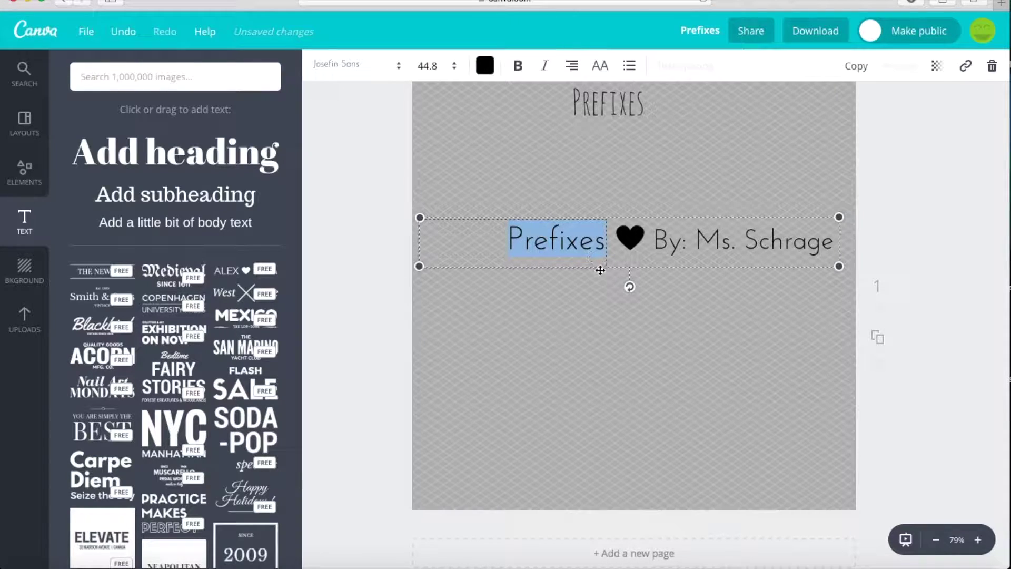
click(605, 118)
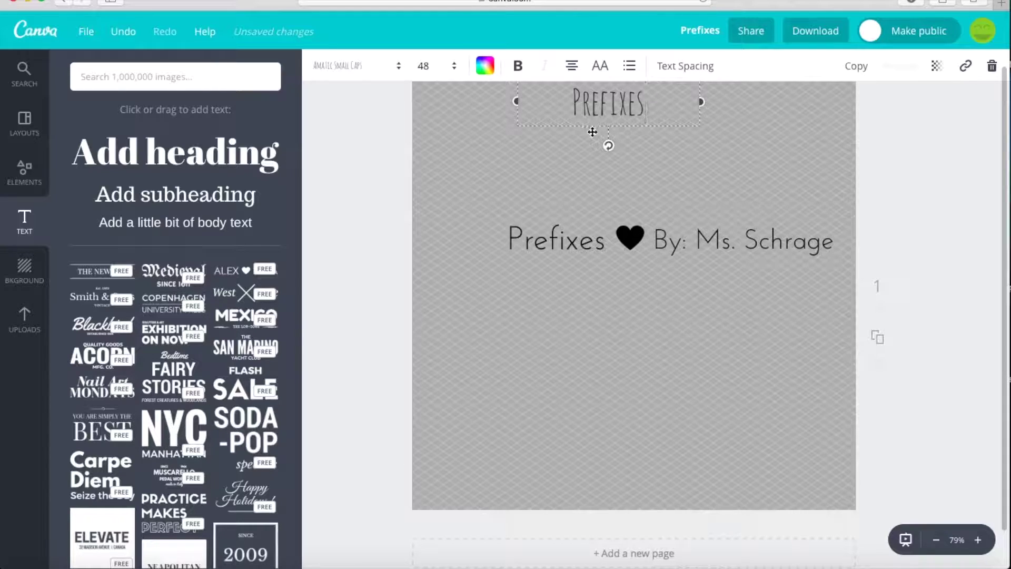
drag(592, 131, 599, 375)
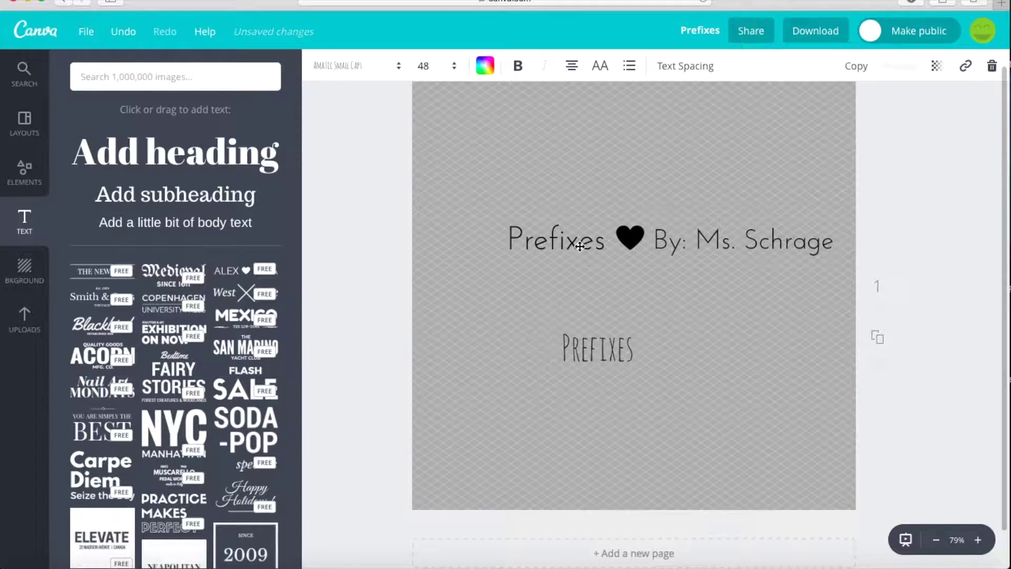
- Move the heart title group to the top of the page and enlarge it slightly to span the page width
double_click(580, 247)
click(592, 240)
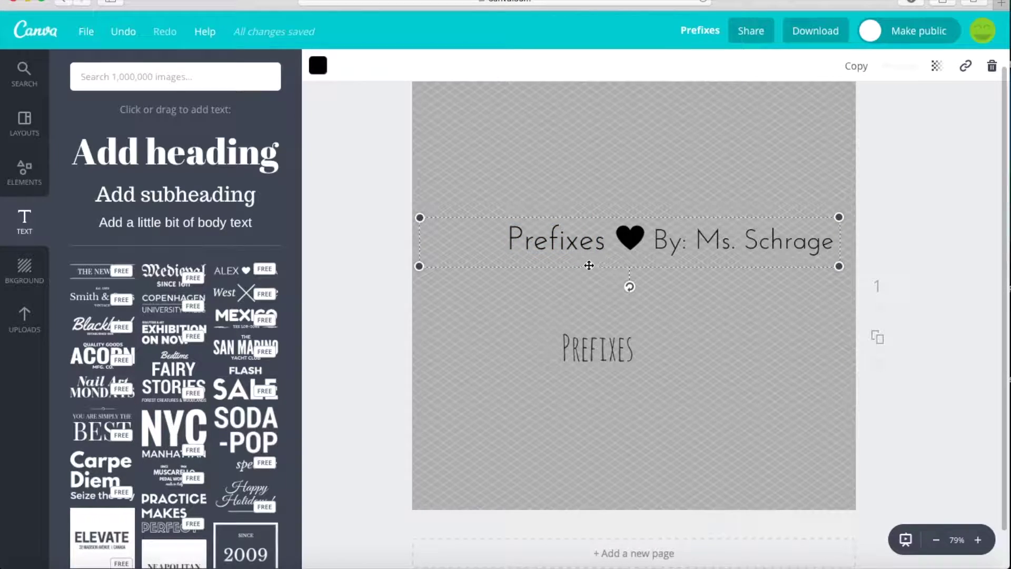
drag(594, 268, 586, 138)
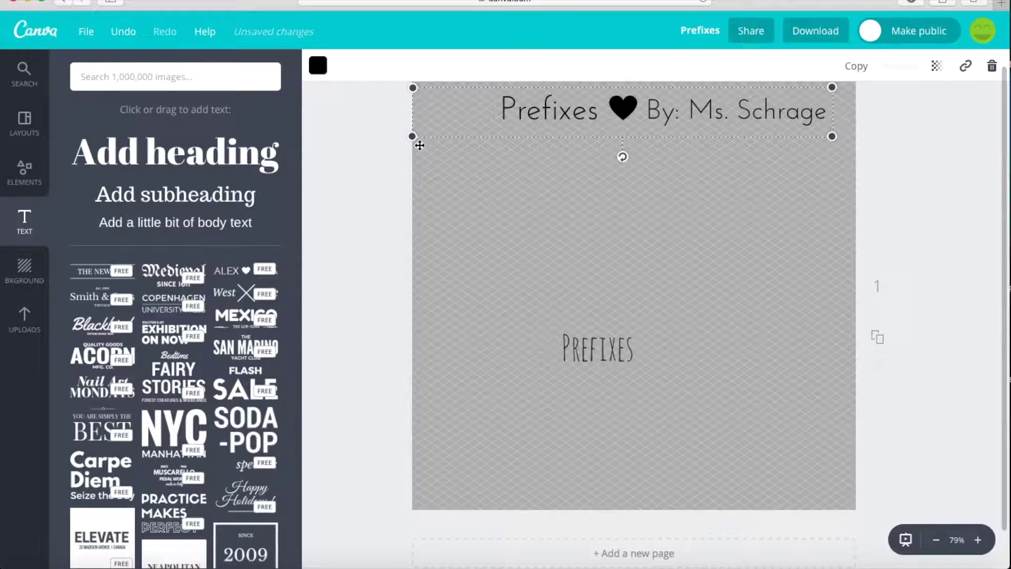
drag(413, 136, 389, 119)
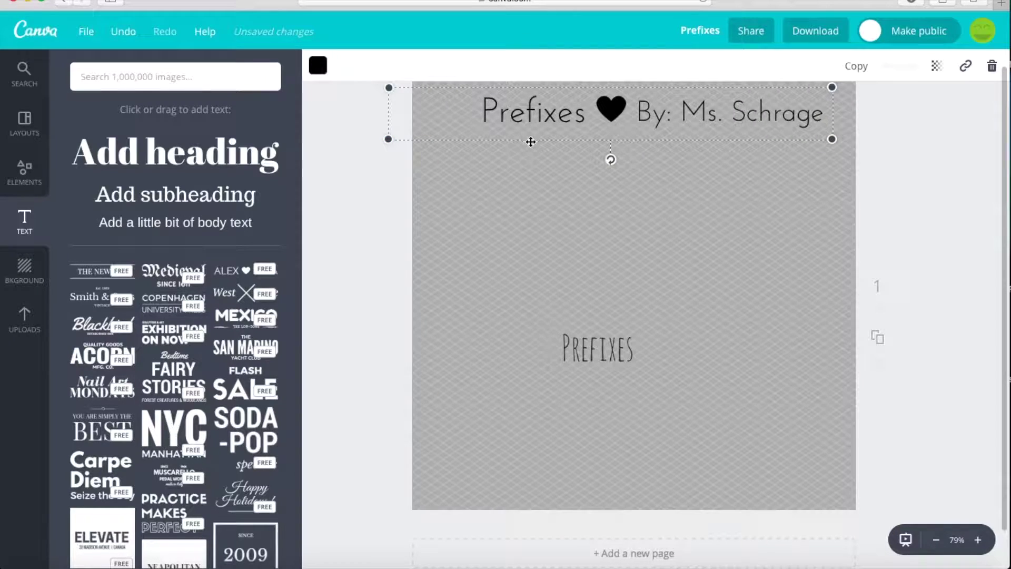
mouse_move(531, 142)
mouse_down()
mouse_move(511, 135)
mouse_move(540, 138)
mouse_up()
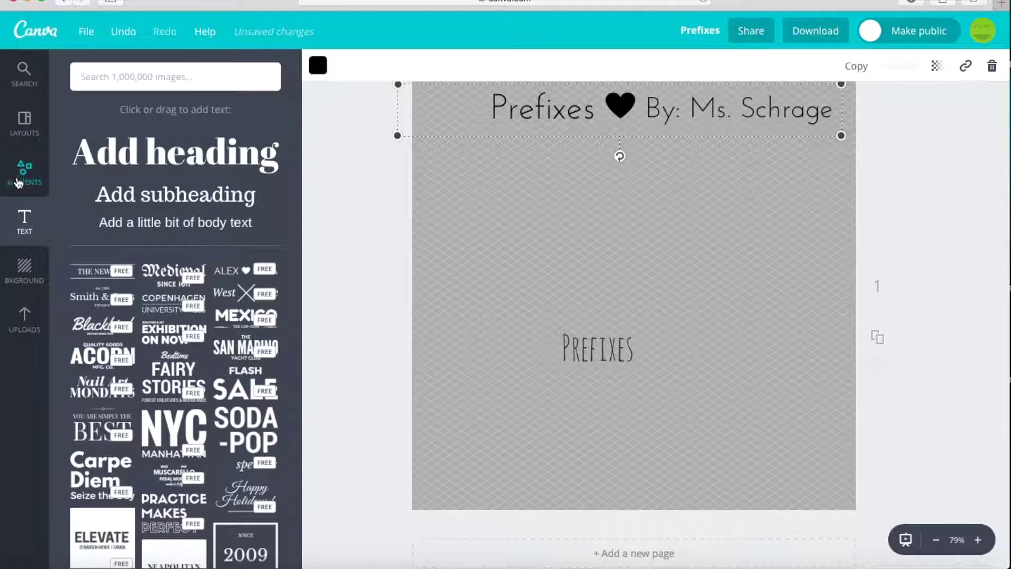
- Add the free many-pointed starburst shape, shrink it to a small badge and place it below the title near the page's left edge
click(23, 177)
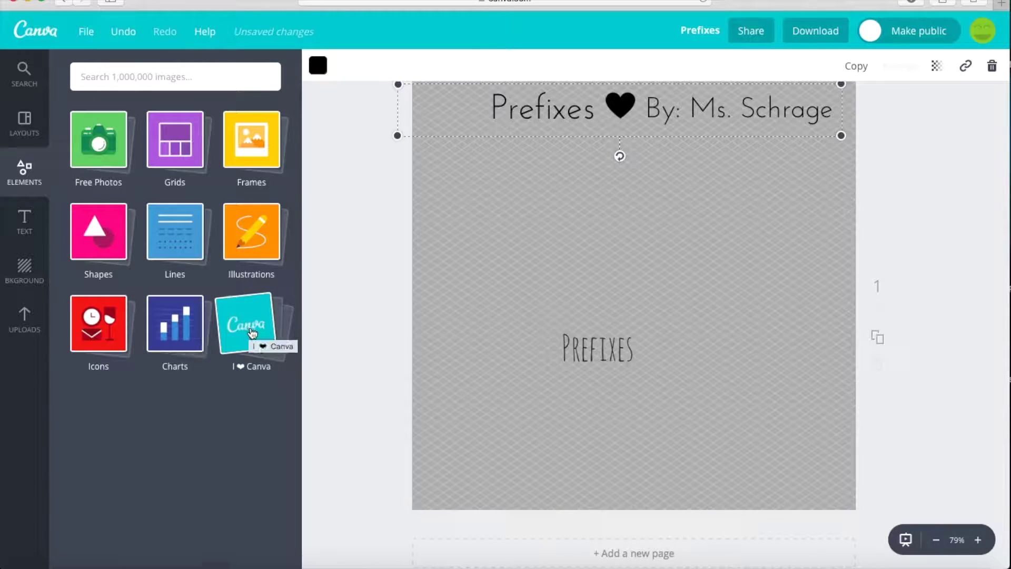
click(102, 237)
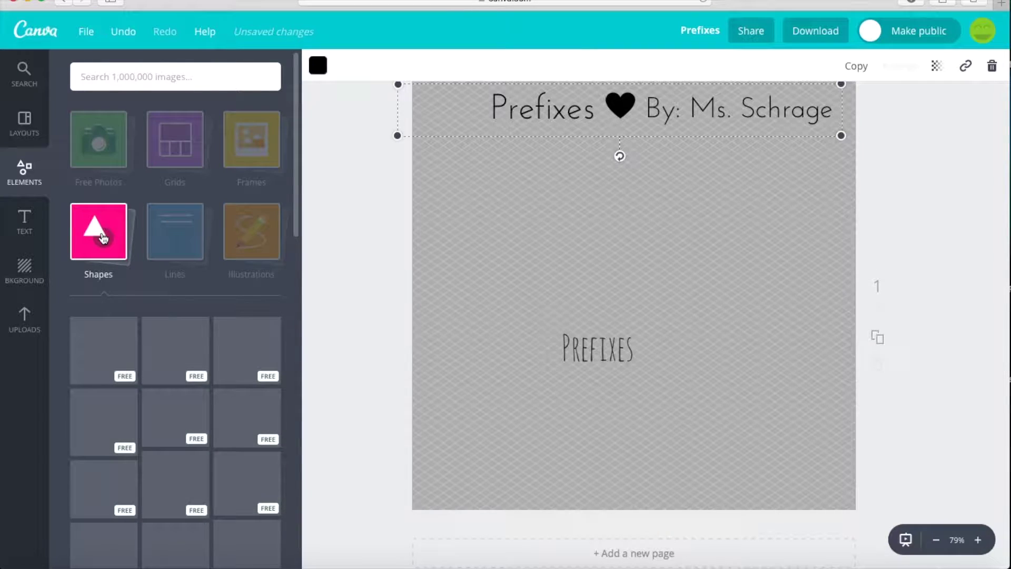
scroll(184, 391, down, 3)
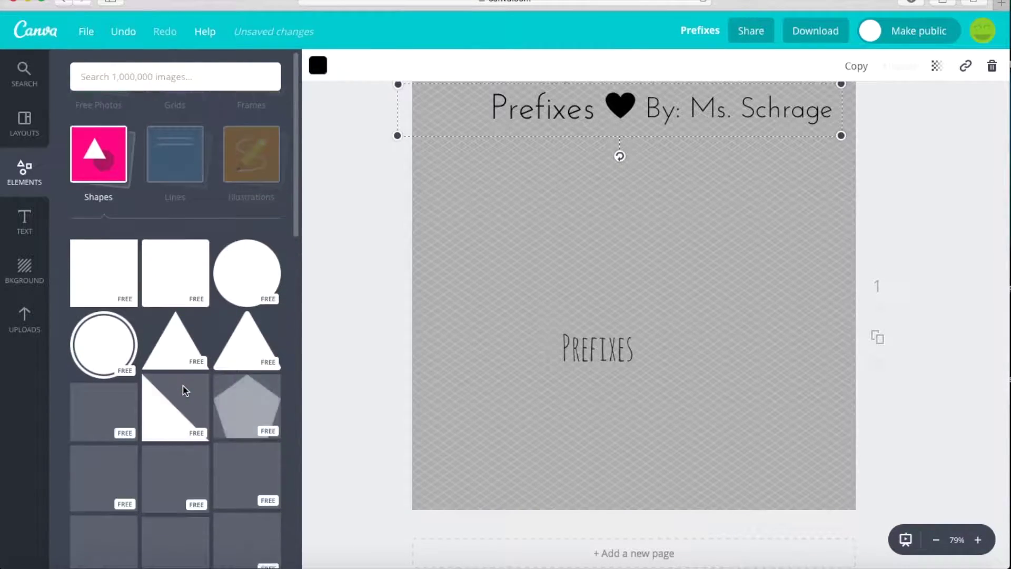
scroll(184, 391, down, 5)
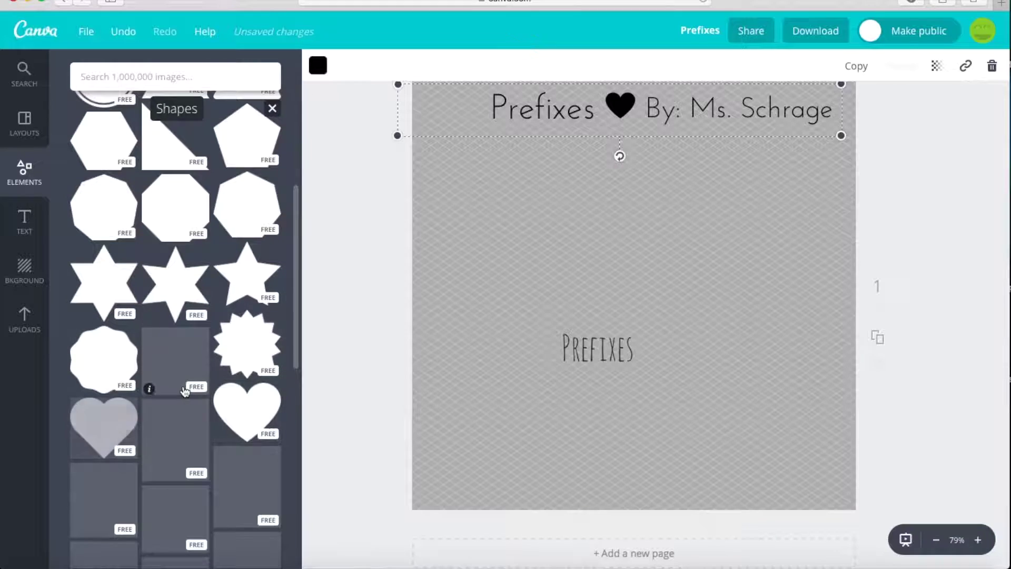
scroll(184, 390, down, 6)
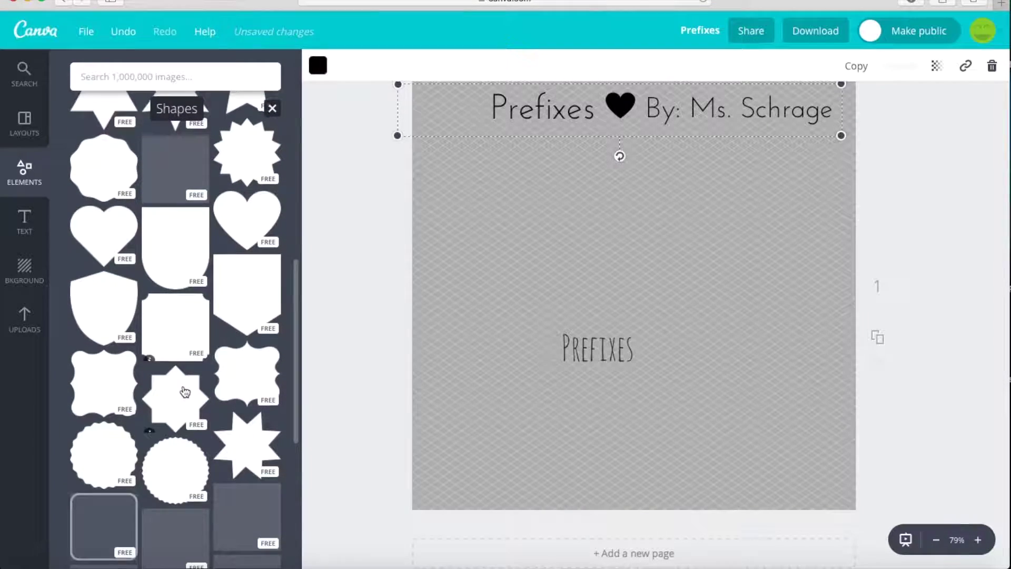
scroll(185, 391, up, 4)
drag(259, 198, 608, 219)
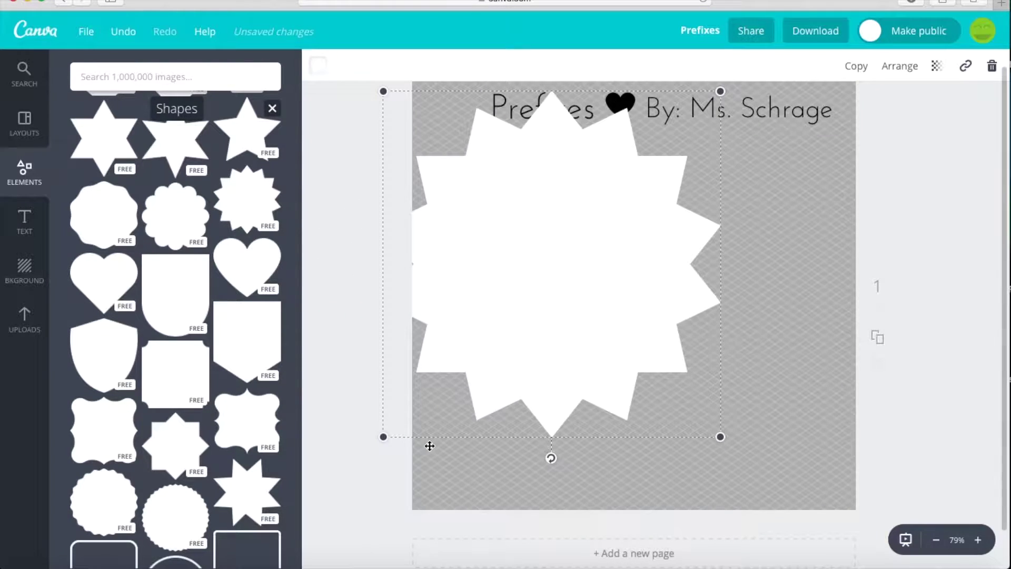
drag(402, 411, 459, 165)
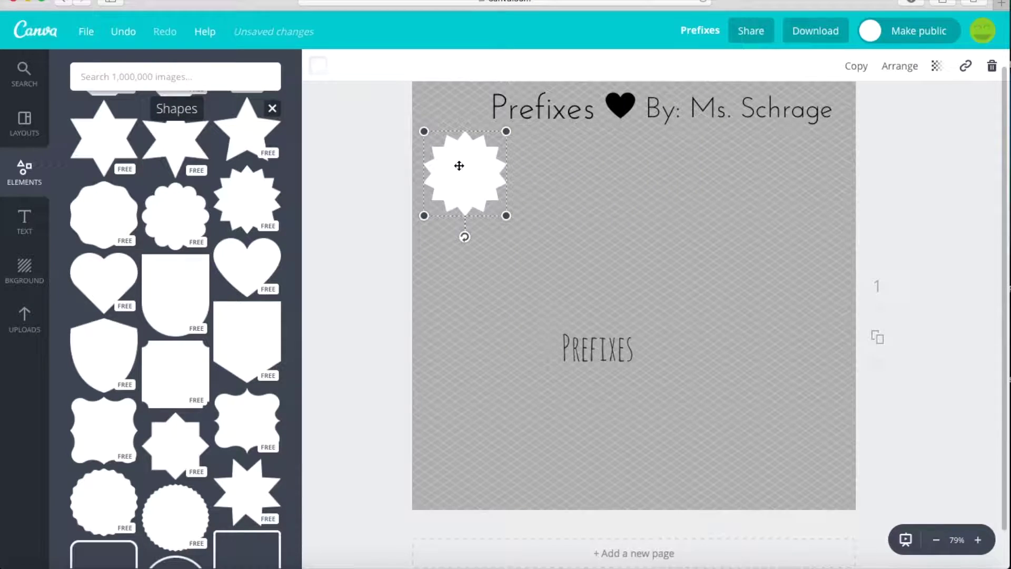
- Add a second starburst of the same kind, shrink it to match the first and place it centered below the heart
drag(243, 211, 592, 277)
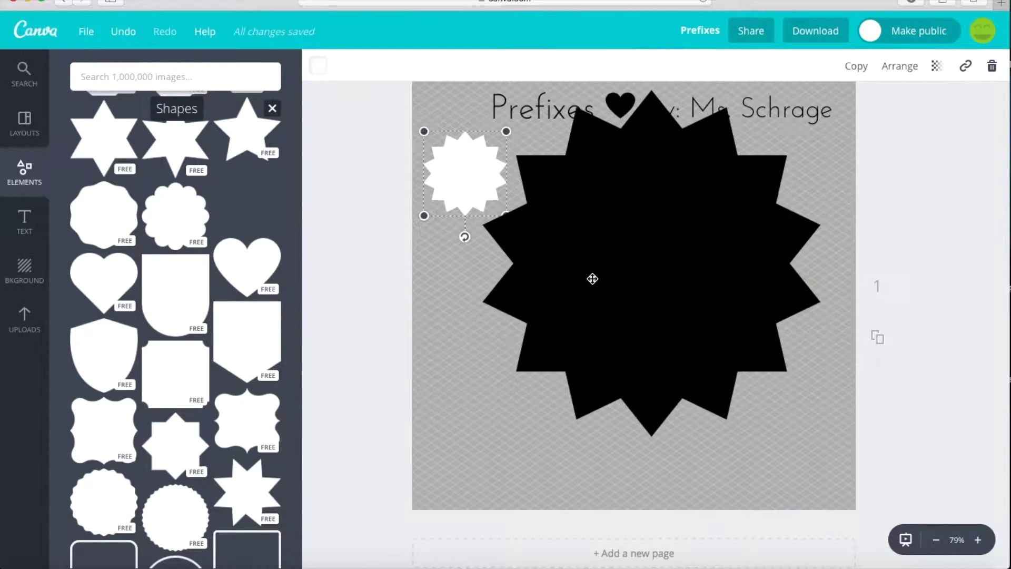
drag(483, 434, 710, 203)
drag(743, 164, 579, 201)
drag(548, 241, 580, 210)
drag(603, 174, 570, 174)
- Color the middle starburst pink and the left starburst dark green from the default palette
click(322, 69)
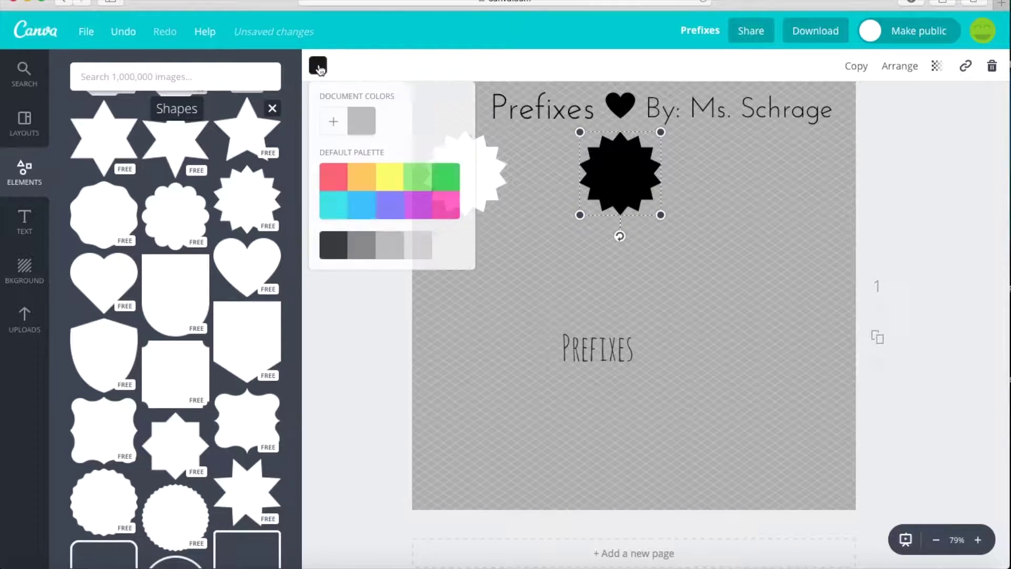
click(446, 205)
click(496, 172)
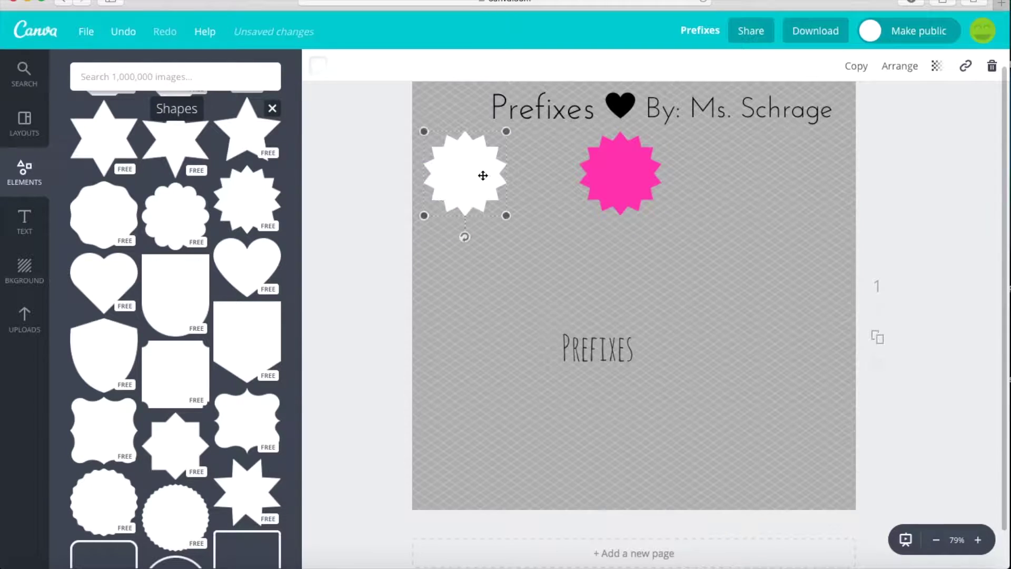
click(318, 65)
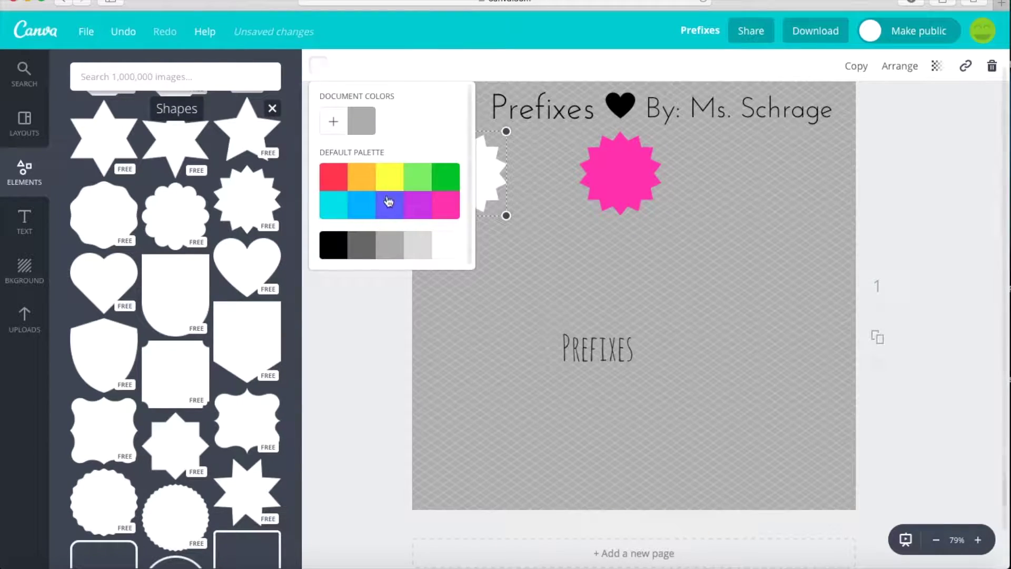
click(447, 178)
click(520, 273)
- Add a third small starburst near the page's right edge below the title and give it the custom purple 782ab7
drag(235, 210, 580, 267)
drag(466, 419, 773, 197)
click(319, 67)
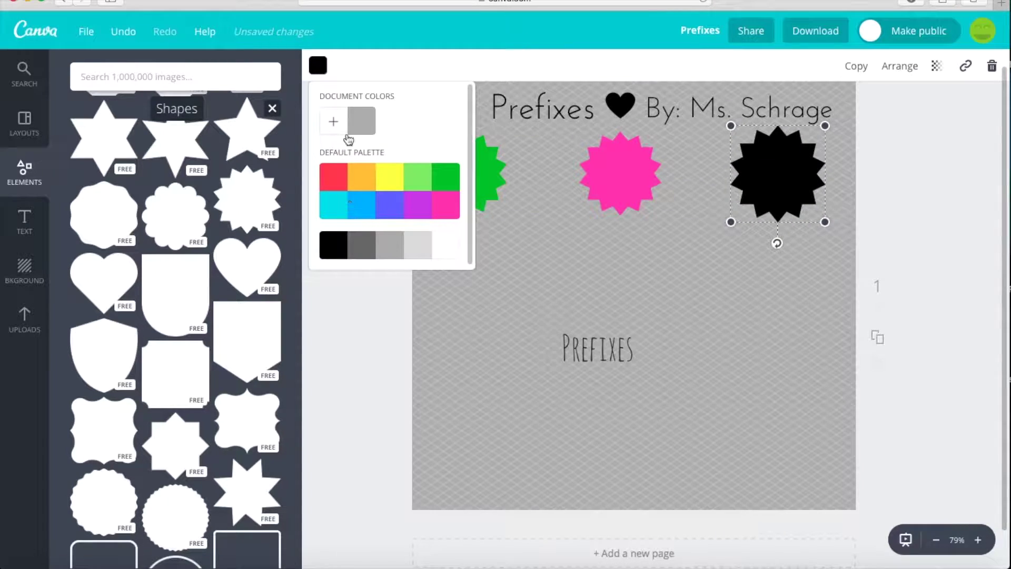
click(334, 122)
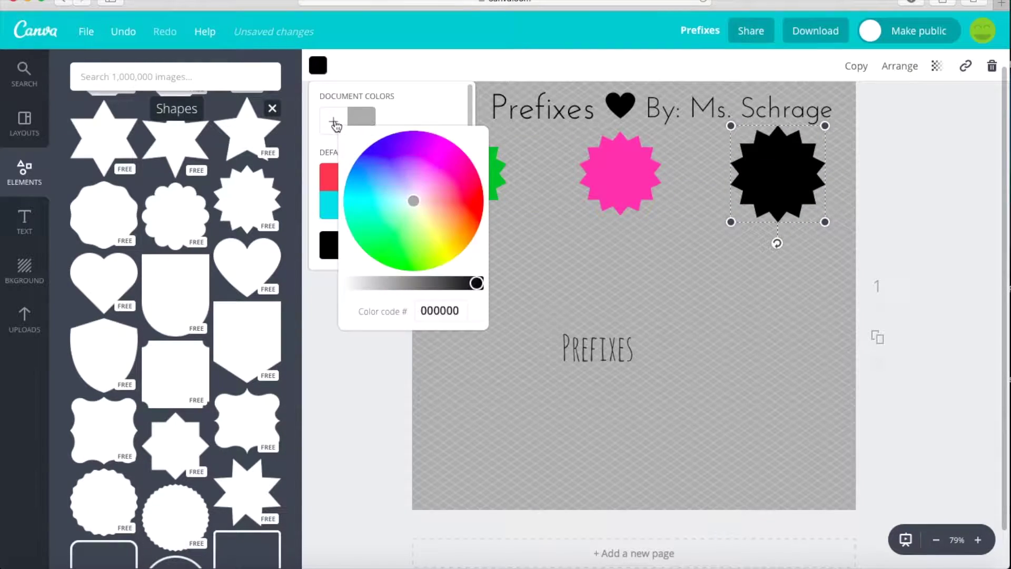
click(418, 153)
click(390, 284)
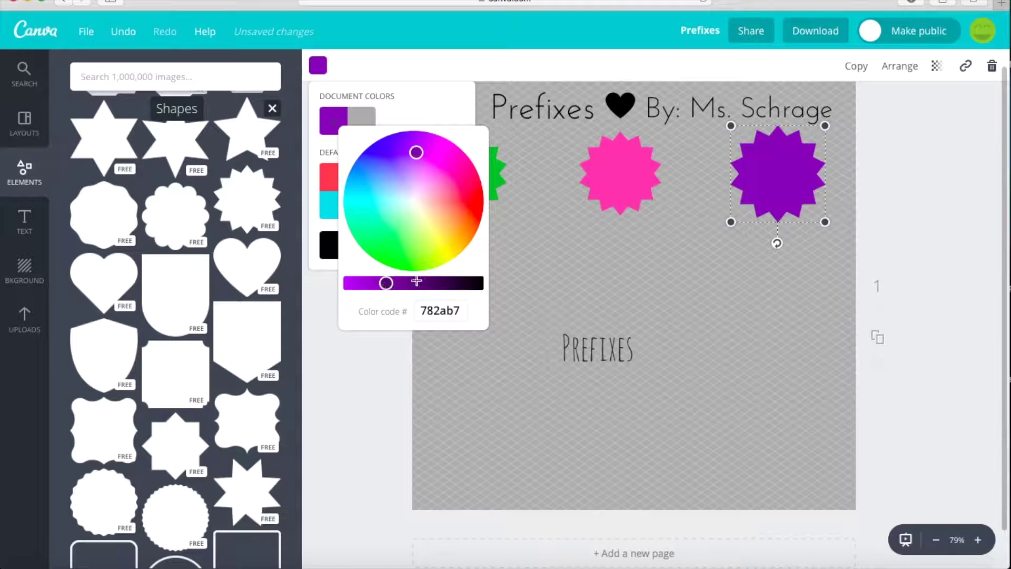
click(550, 301)
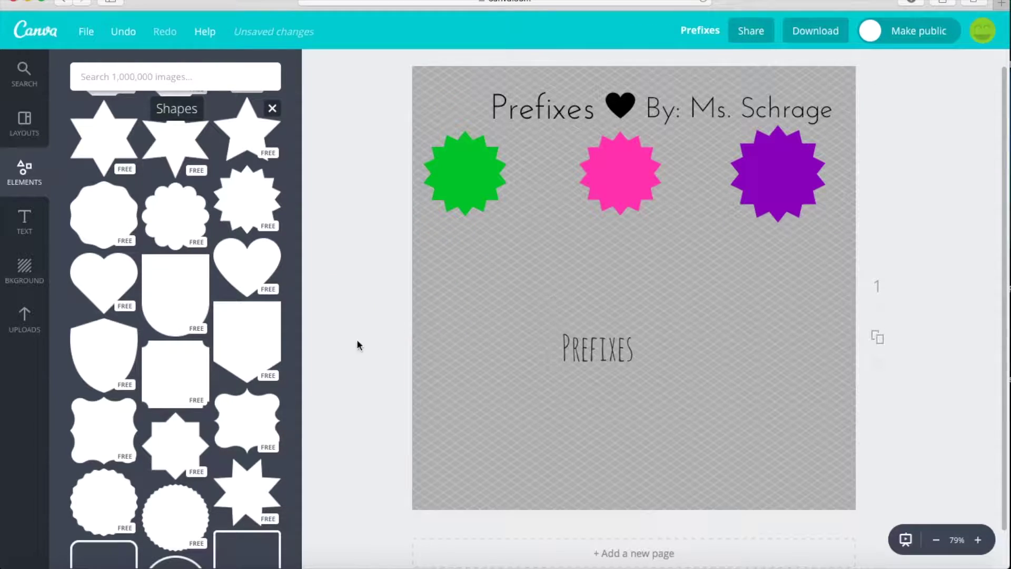
- Move the standalone Prefixes heading onto the green starburst and change its text to "PRE"
click(589, 359)
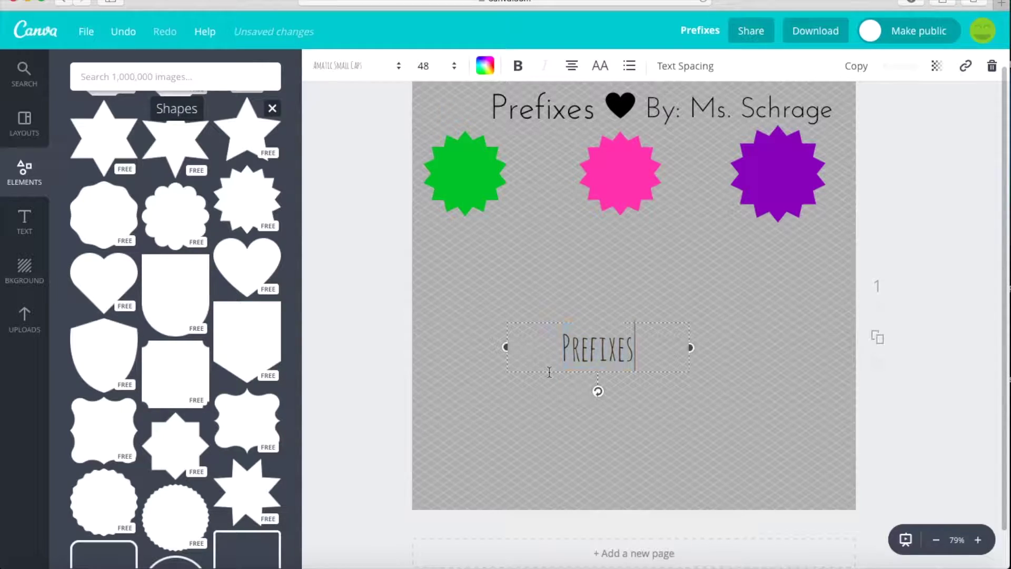
drag(541, 375, 408, 202)
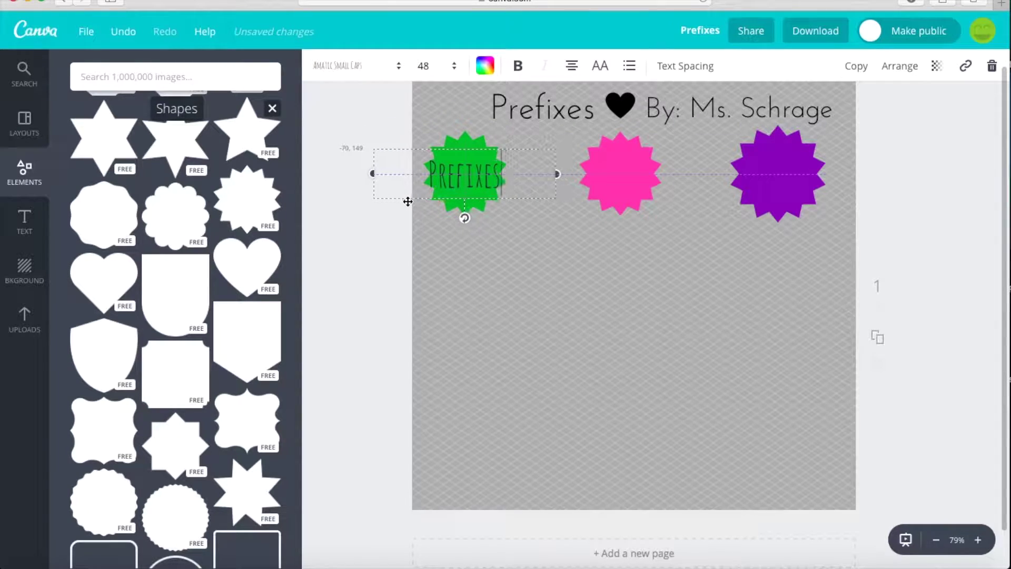
double_click(462, 179)
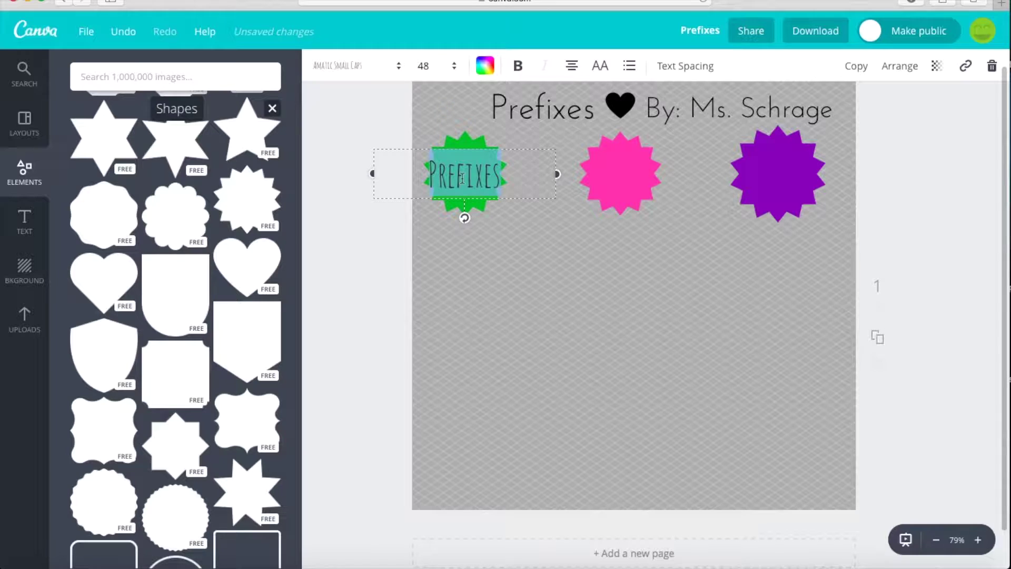
text(PRE)
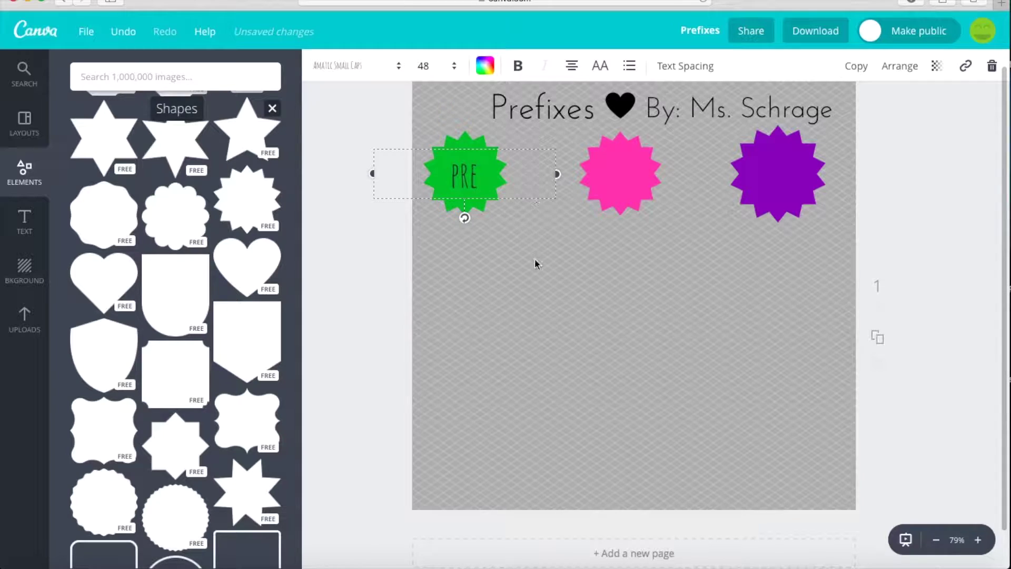
click(536, 258)
click(467, 179)
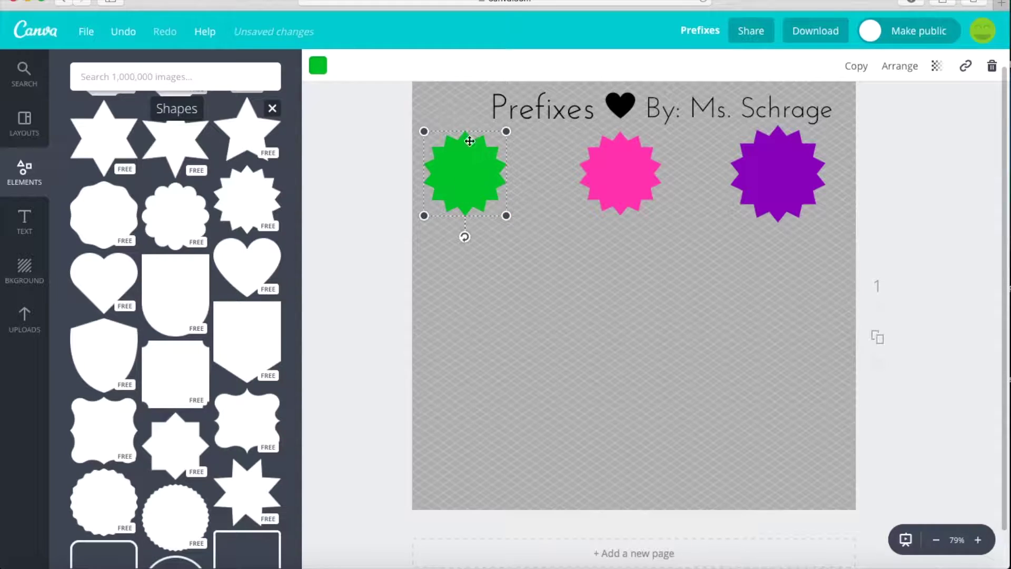
click(530, 258)
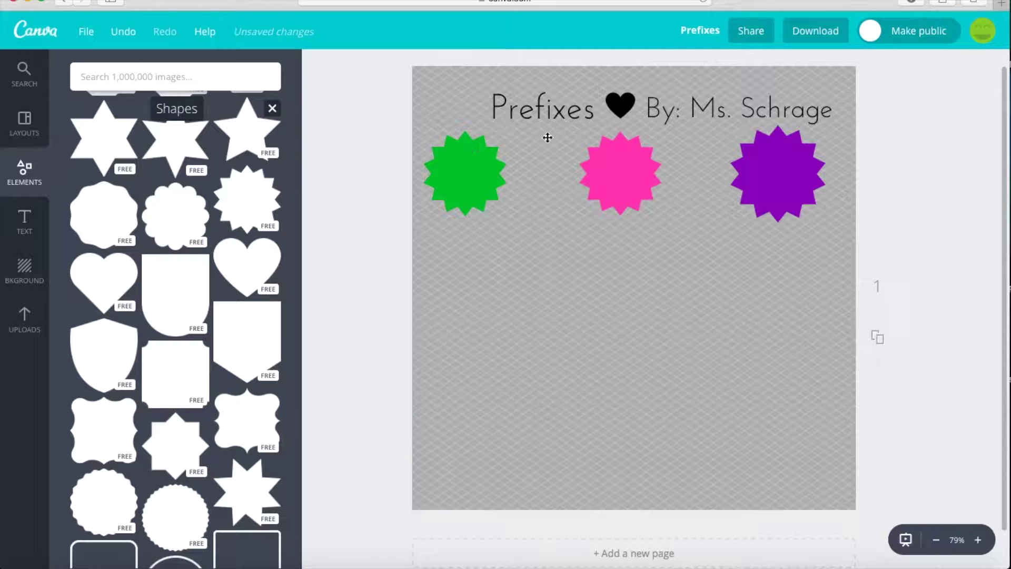
- Send the green starburst back so it lies behind the "PRE" text
click(448, 187)
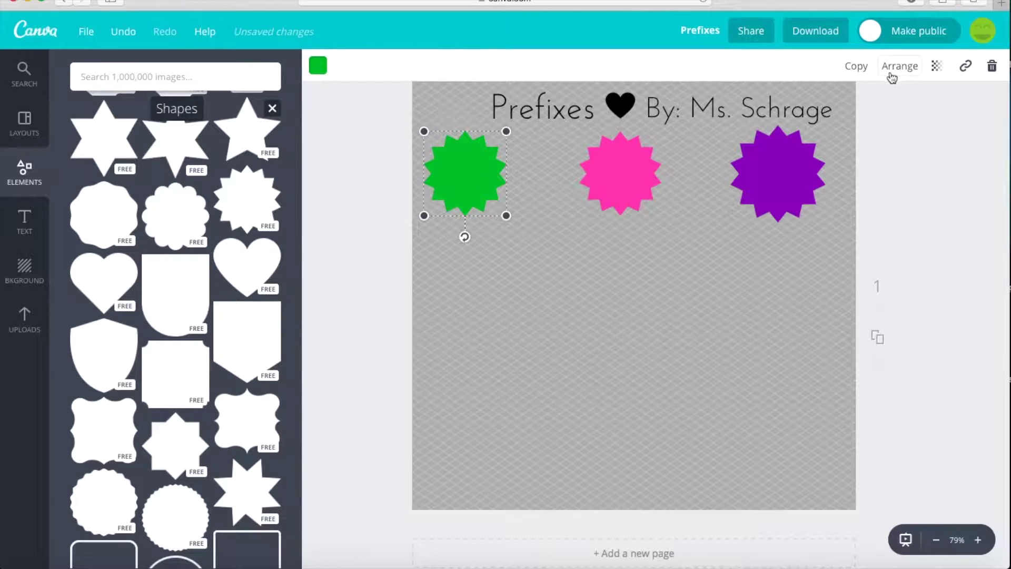
click(899, 75)
click(901, 133)
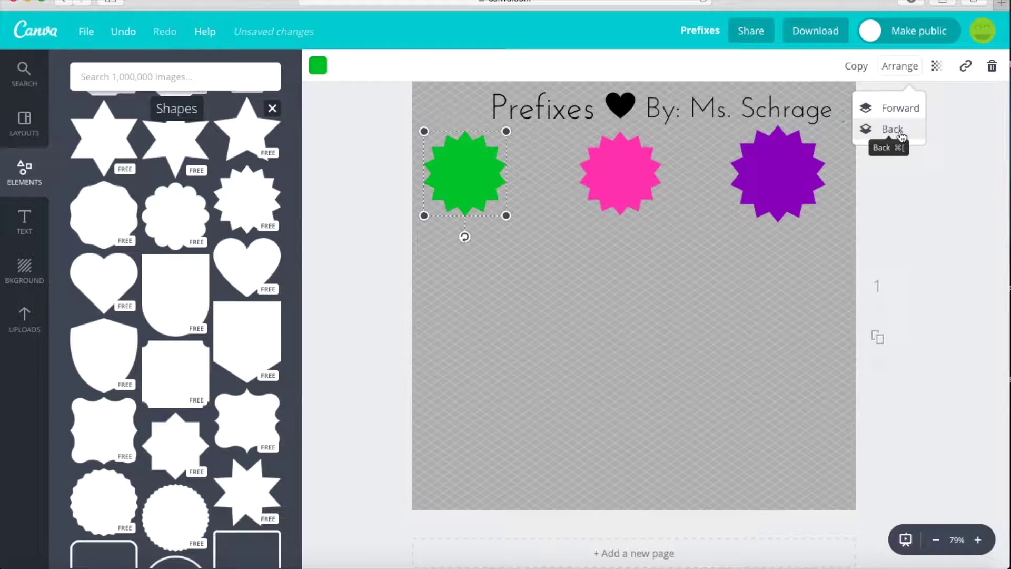
click(891, 130)
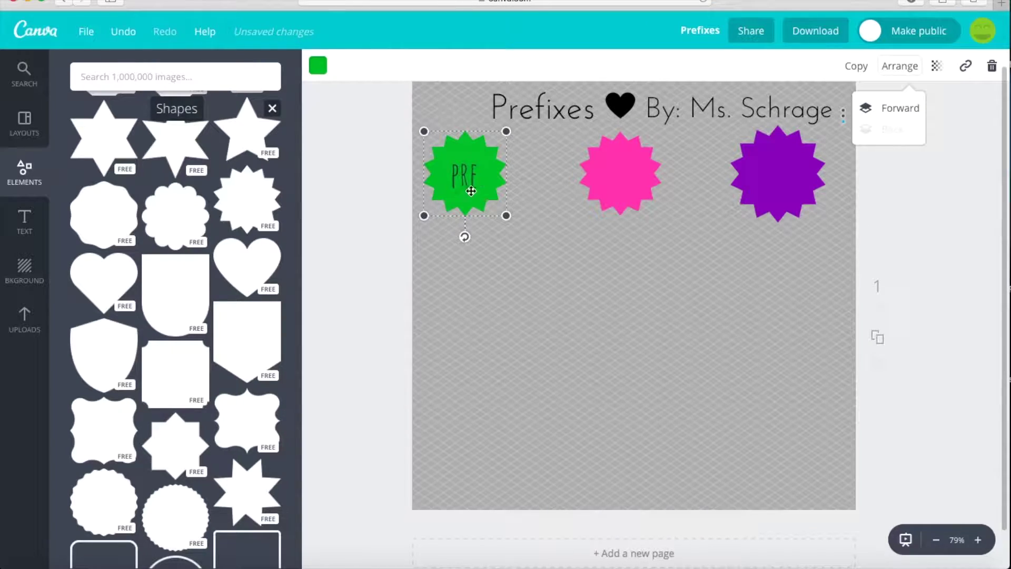
- Add a heading reading "un" in the Amatic Small Caps font and center it on the pink starburst
click(23, 224)
drag(176, 154, 606, 387)
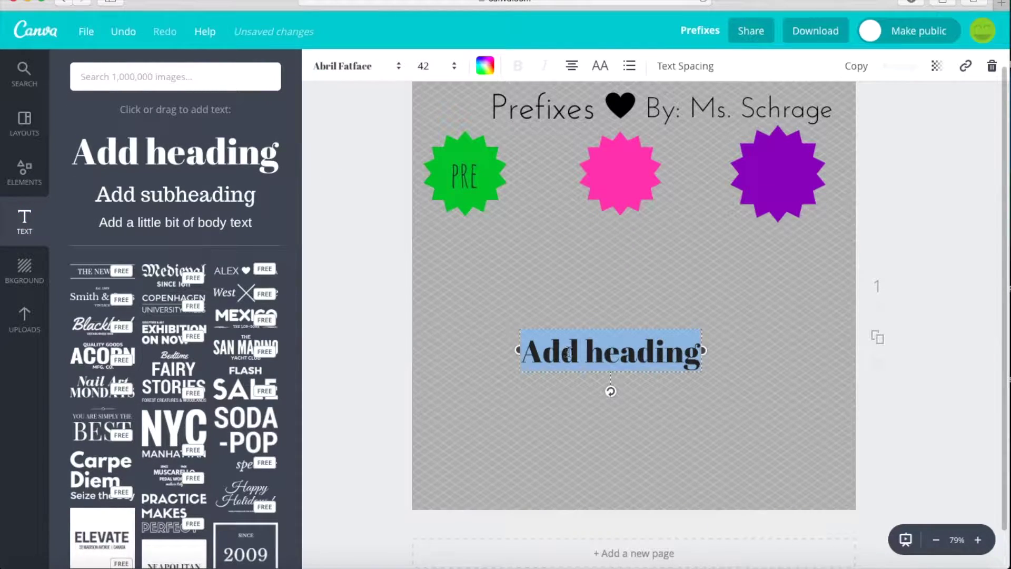
text(un)
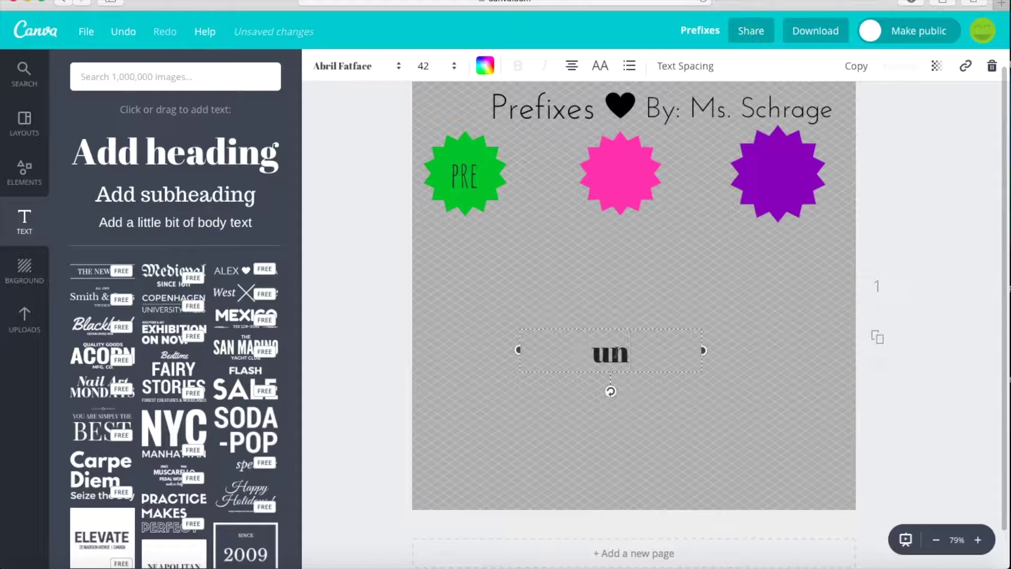
click(393, 70)
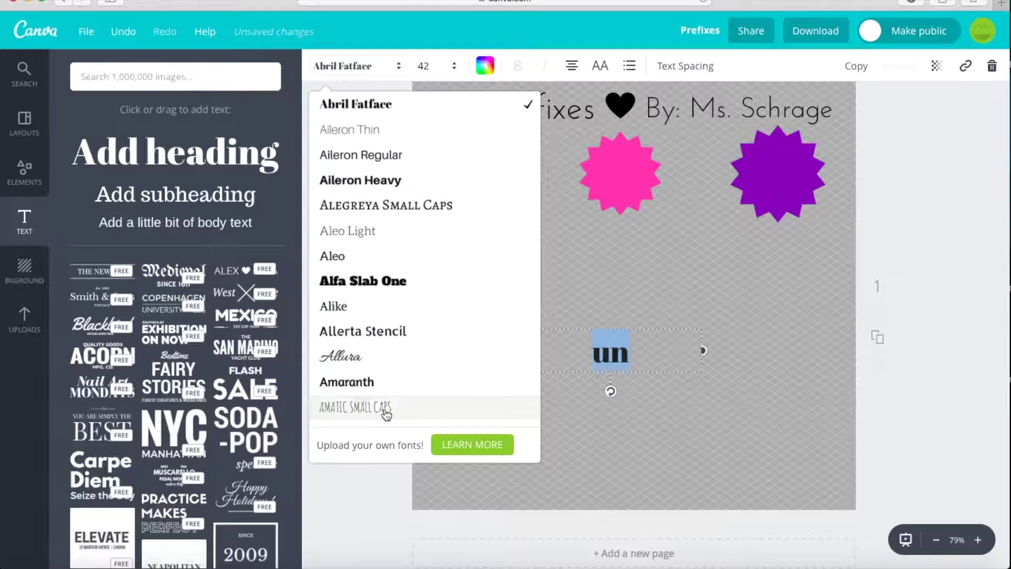
click(369, 408)
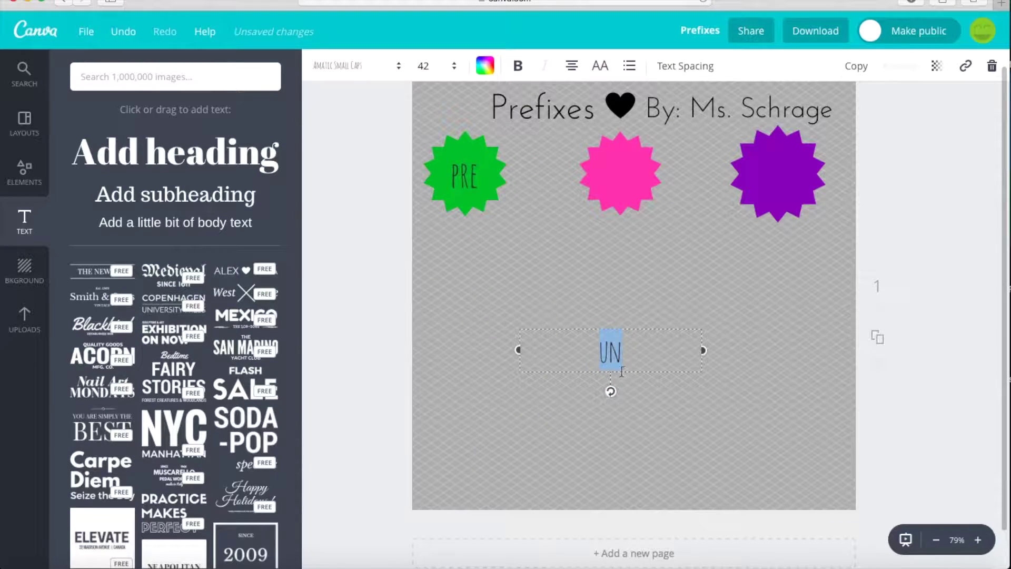
drag(618, 328, 626, 159)
- Add a heading reading "im" in the Amatic Small Caps font and center it on the purple starburst
drag(164, 160, 634, 338)
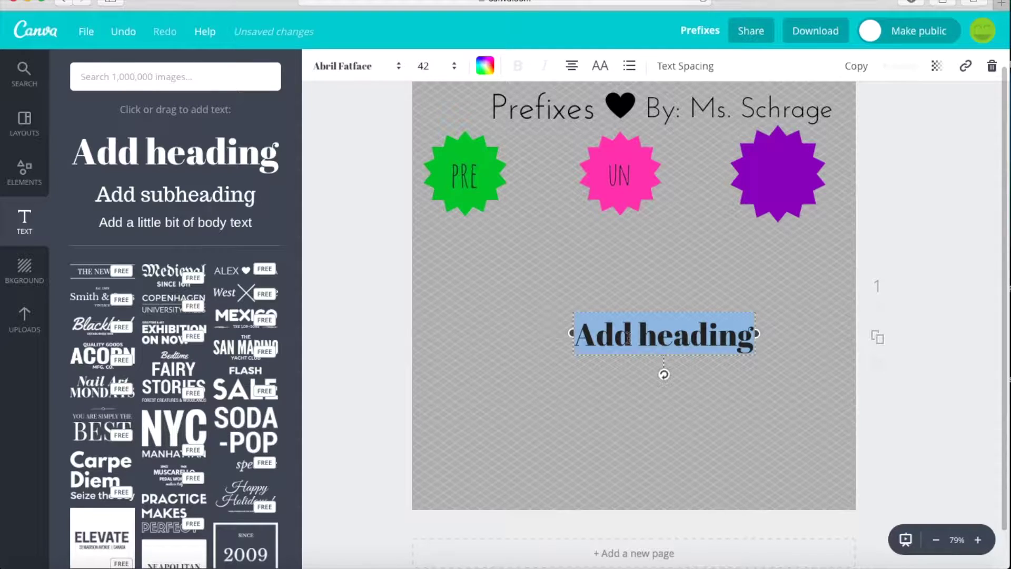
text(im)
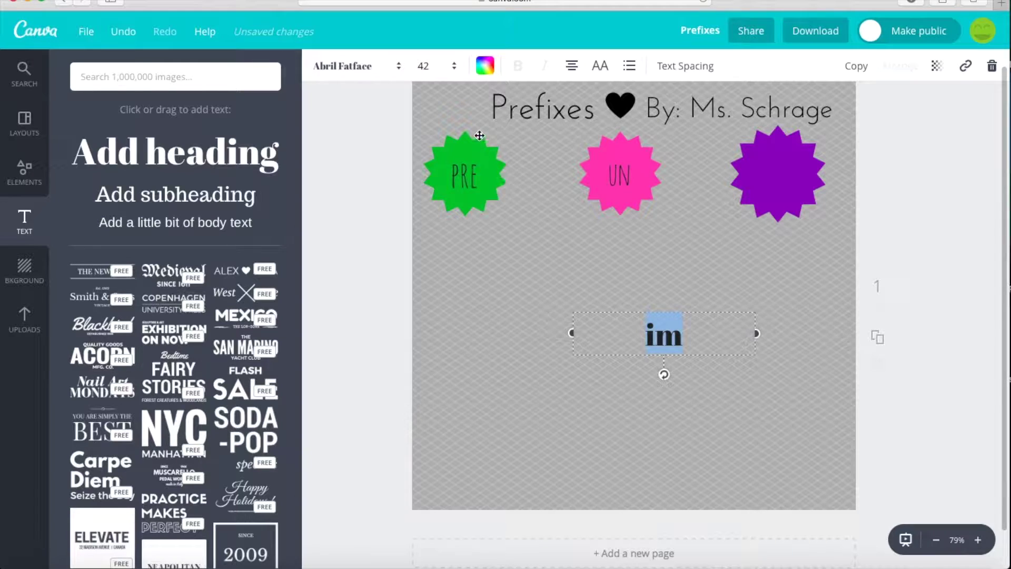
click(398, 66)
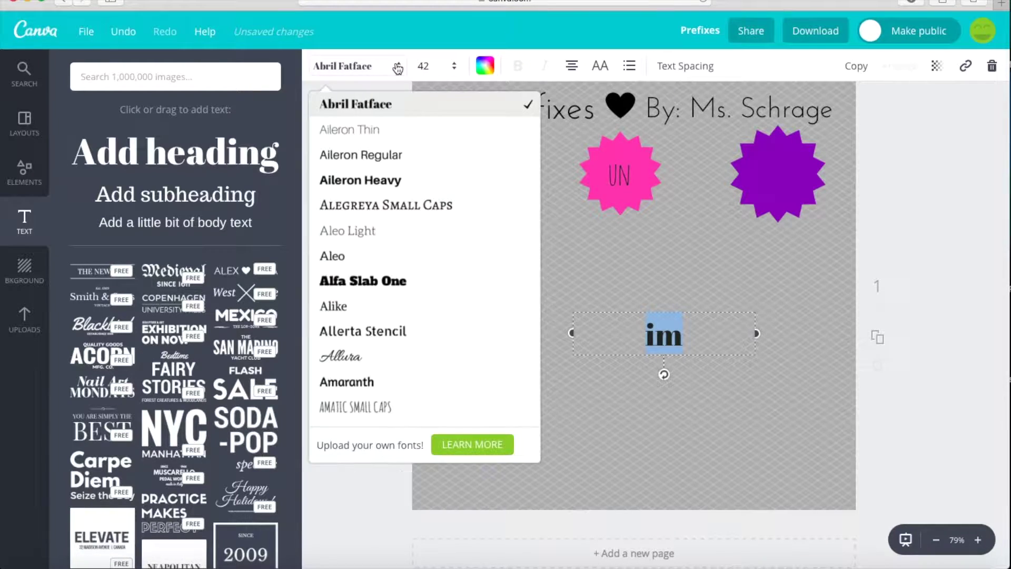
click(381, 406)
drag(723, 314, 801, 199)
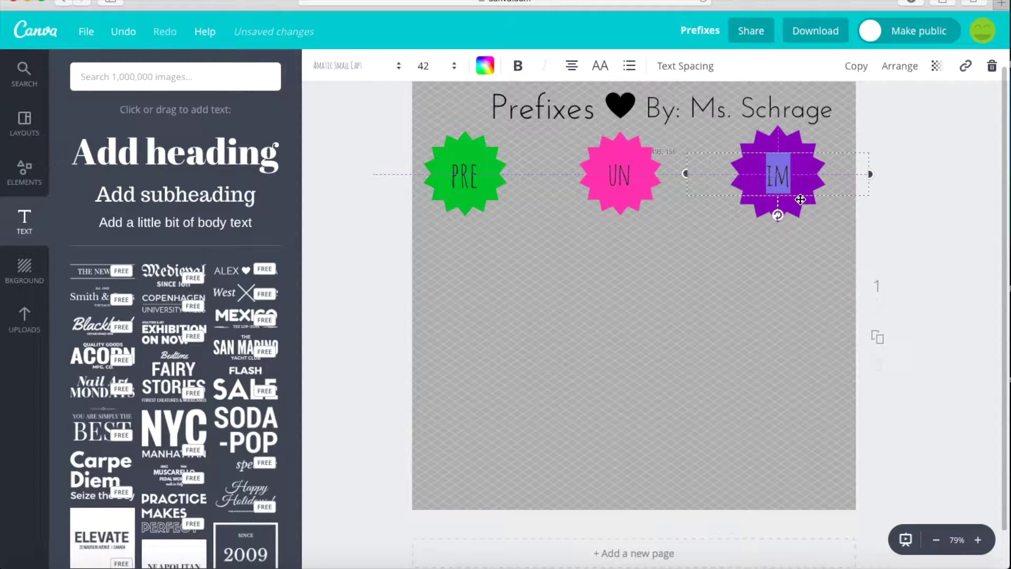
click(695, 270)
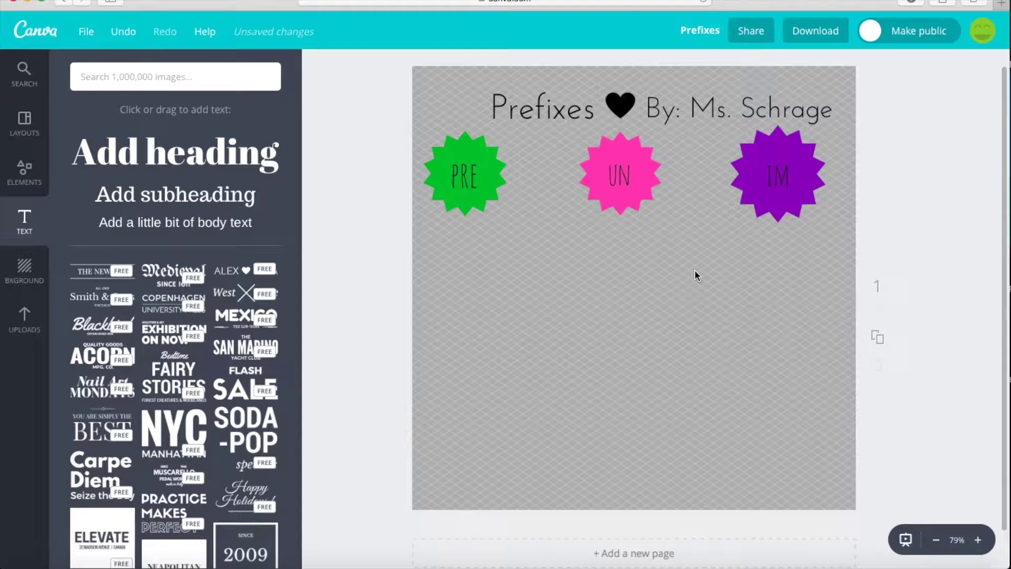
- Add the coral-red "NYC Manhattan" text design to the page, shrunk to starburst width and placed directly below the green starburst
scroll(207, 450, down, 10)
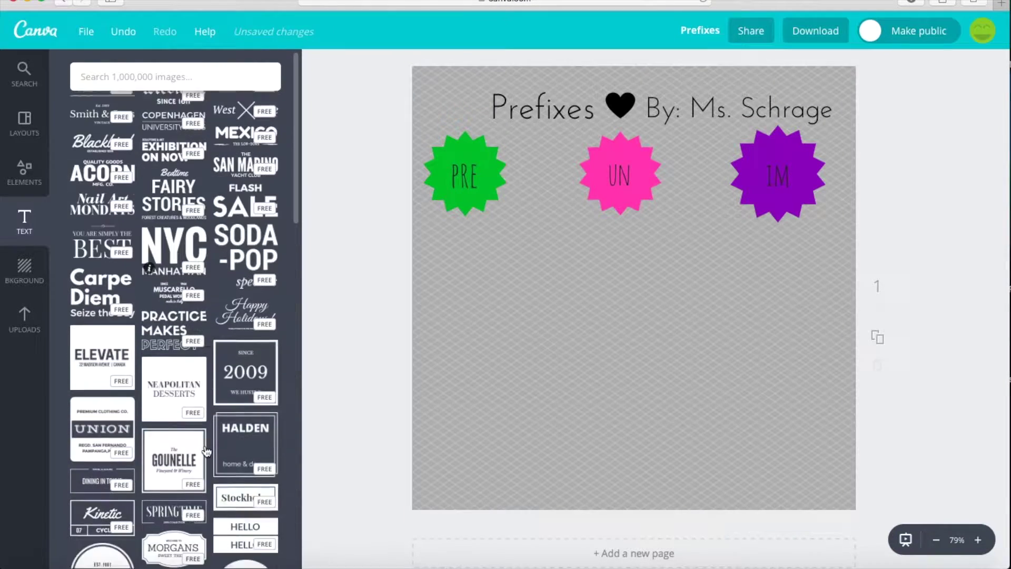
scroll(206, 451, down, 8)
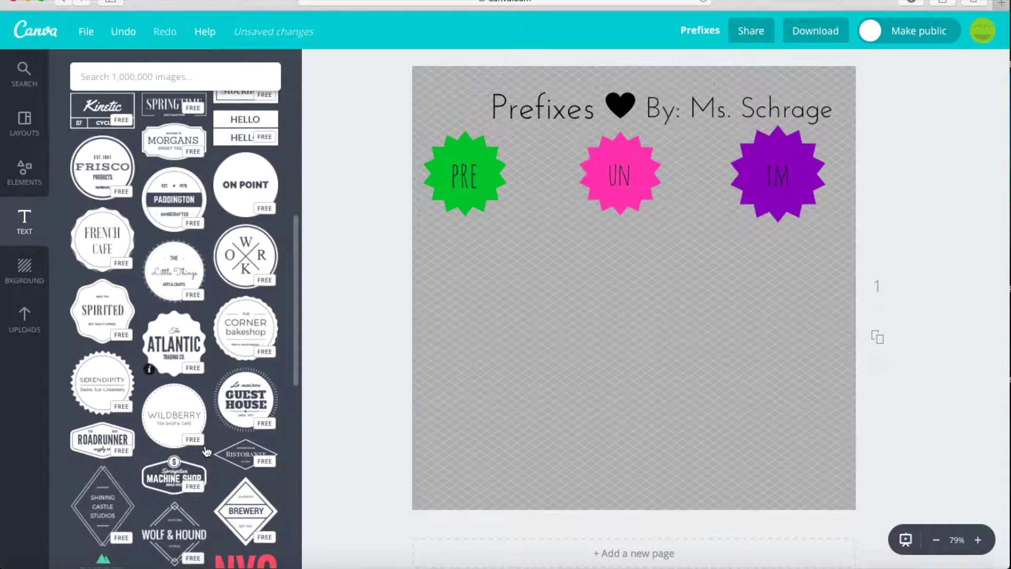
scroll(207, 451, down, 3)
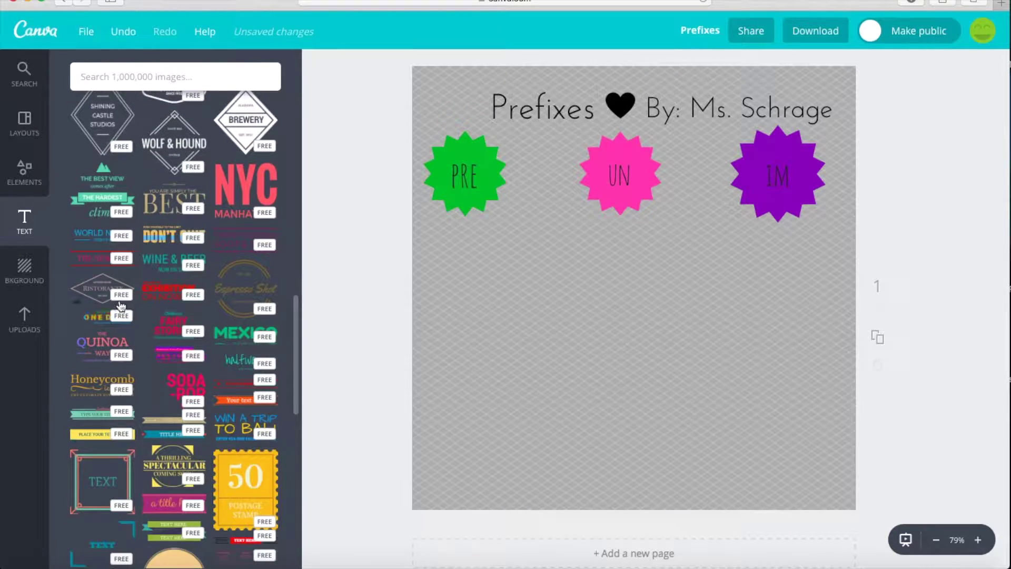
scroll(219, 242, down, 1)
drag(247, 184, 542, 367)
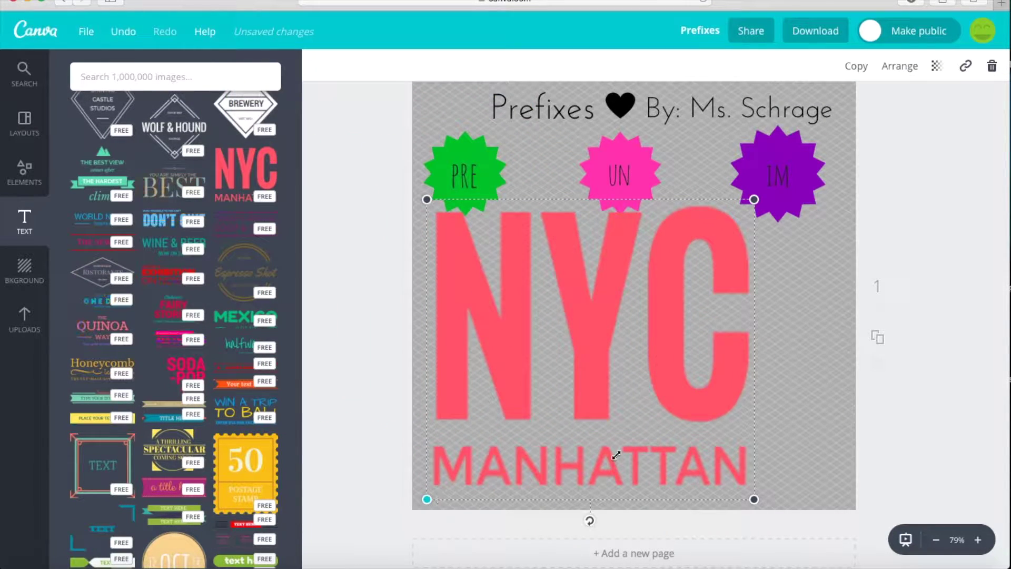
drag(427, 499, 652, 293)
drag(691, 258, 453, 263)
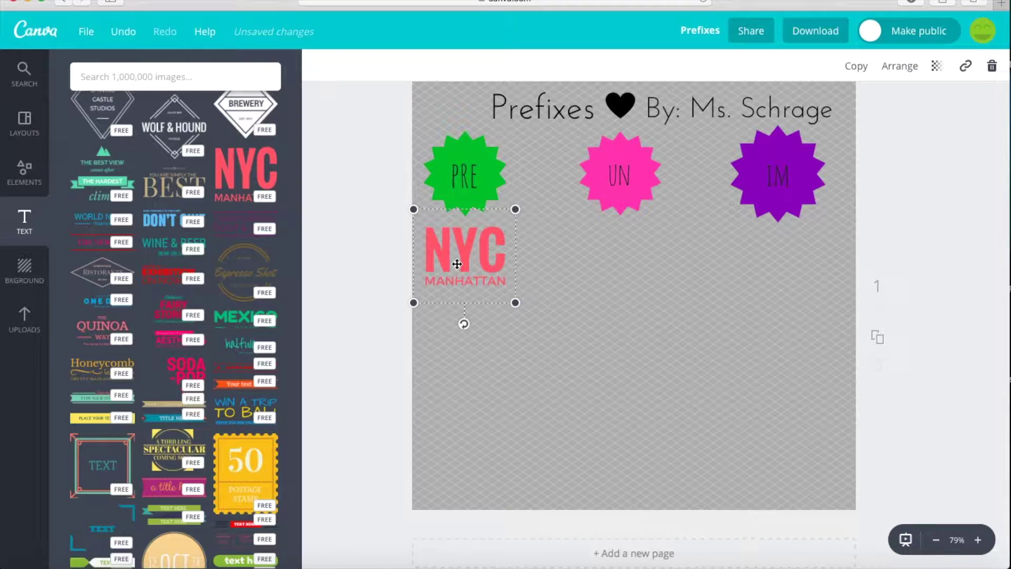
- Replace the "NYC" text below the green starburst with "preheat" and delete its "MANHATTAN" line
double_click(457, 264)
text(preheat)
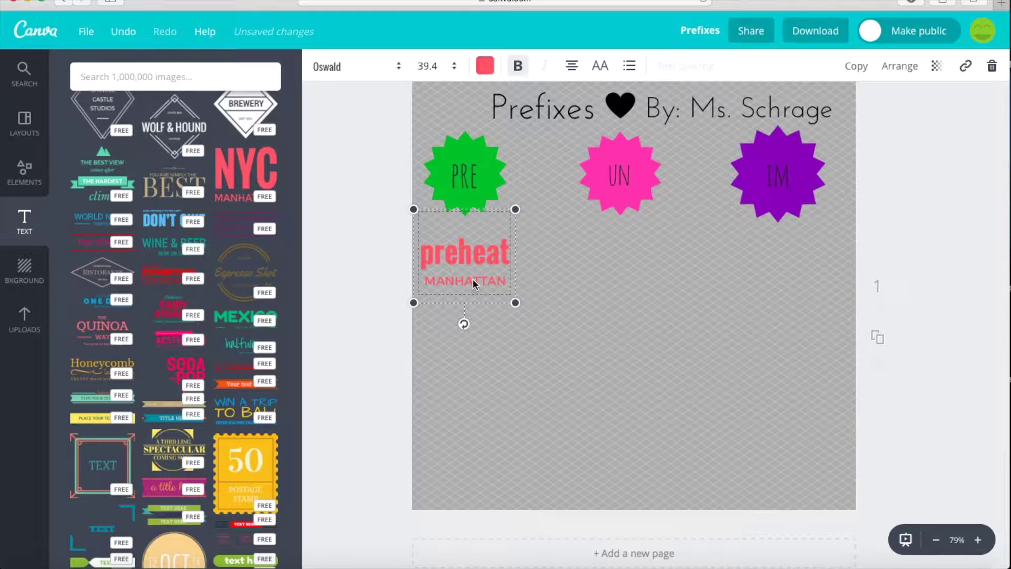
click(557, 360)
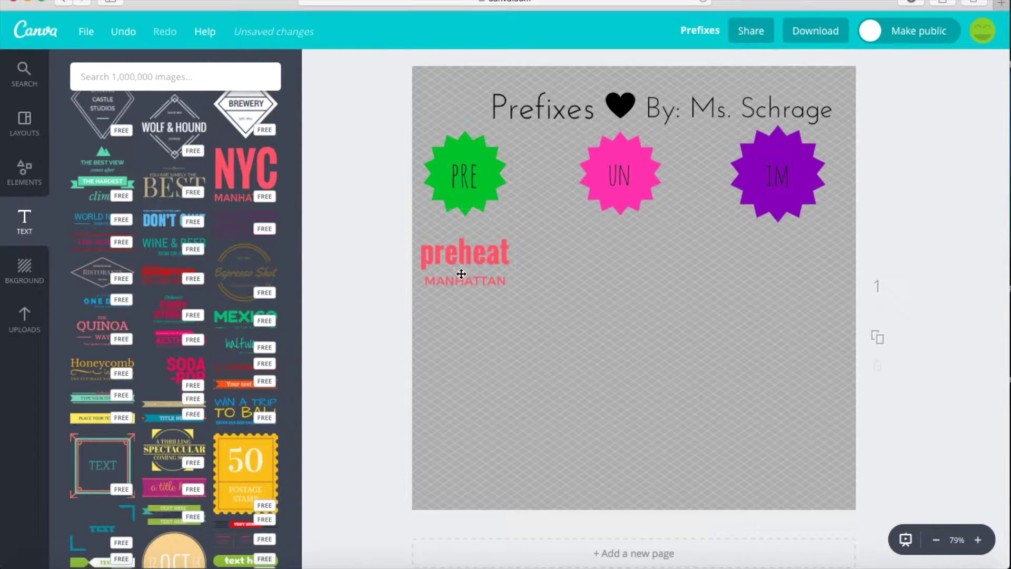
double_click(460, 269)
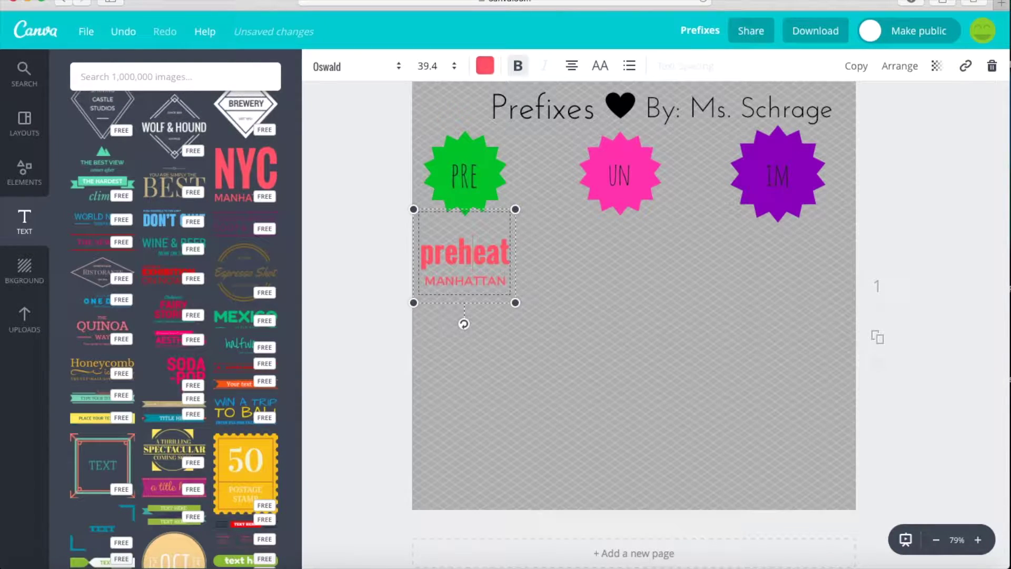
double_click(487, 281)
key(BackSpace)
click(497, 347)
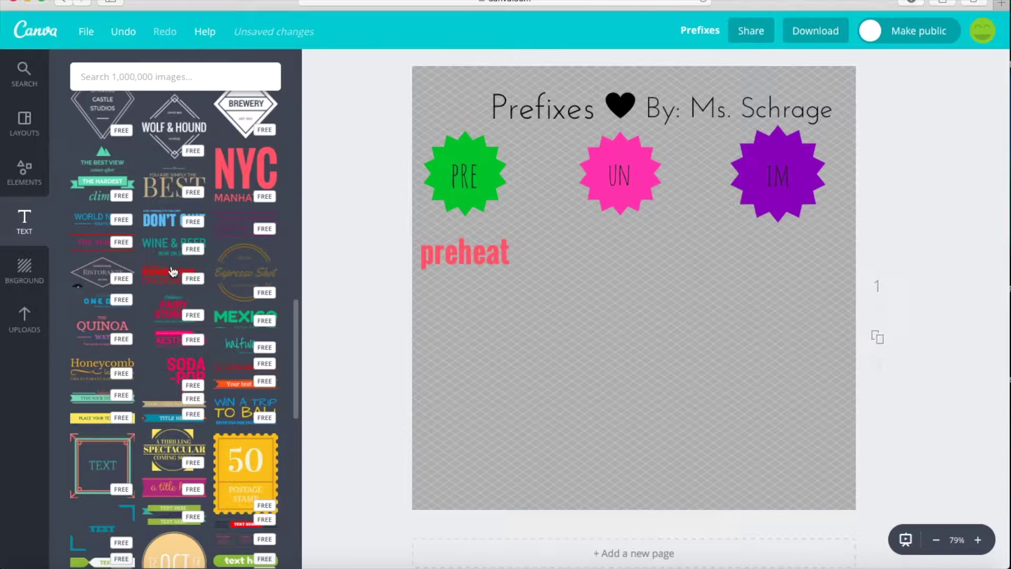
- Add a second coral-red "NYC Manhattan" design with "NYC" replaced by "Preform", shrunk and placed directly below "preheat"
drag(235, 163, 578, 309)
double_click(582, 391)
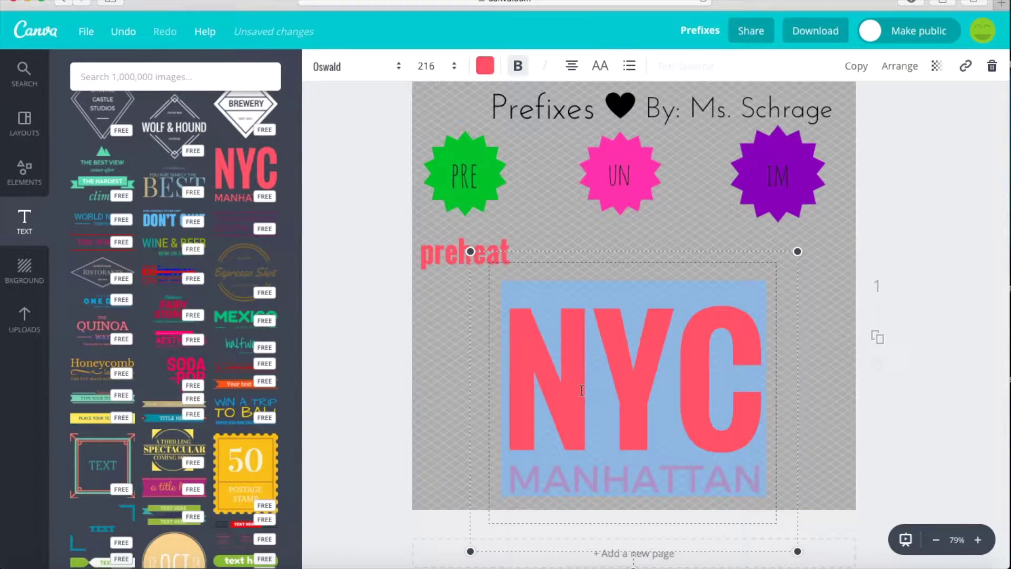
text(Preform)
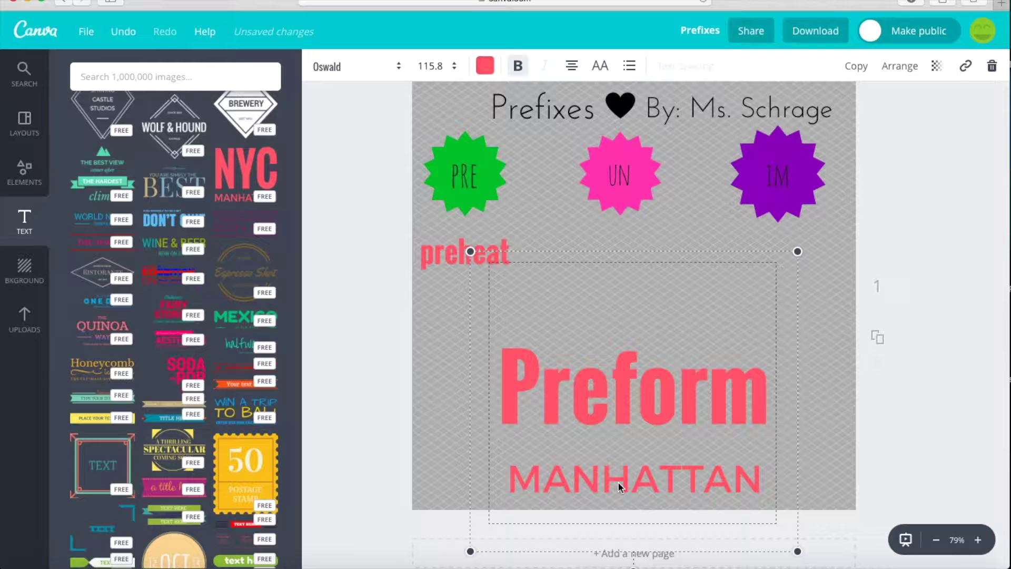
drag(798, 251, 491, 247)
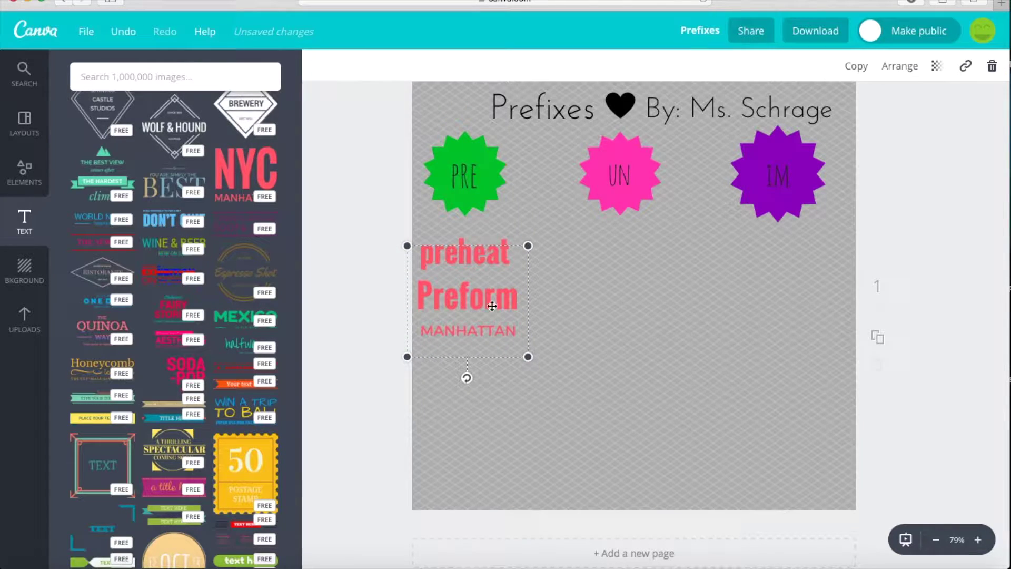
- Delete the "MANHATTAN" line under "Preform"
double_click(483, 332)
key(BackSpace)
click(502, 439)
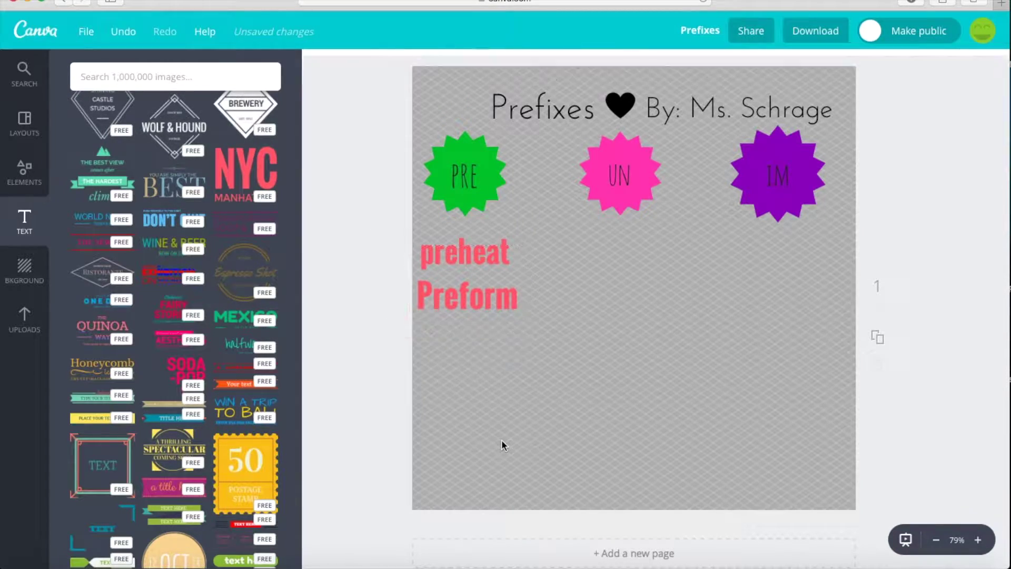
- Add a third coral-red "NYC Manhattan" design with "NYC" replaced by "precede", shrunk to fit below "Preform"
drag(256, 147, 504, 350)
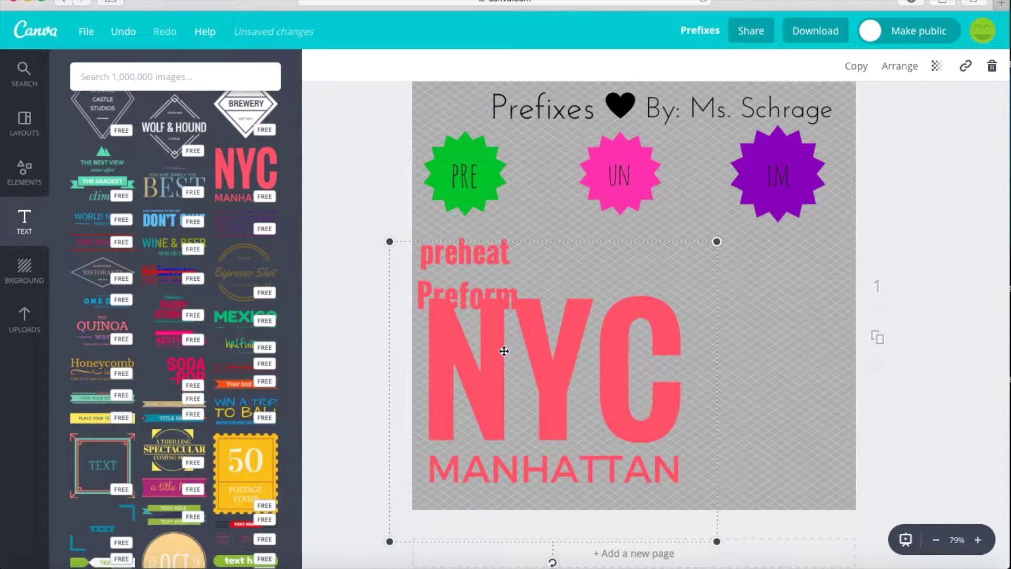
double_click(513, 373)
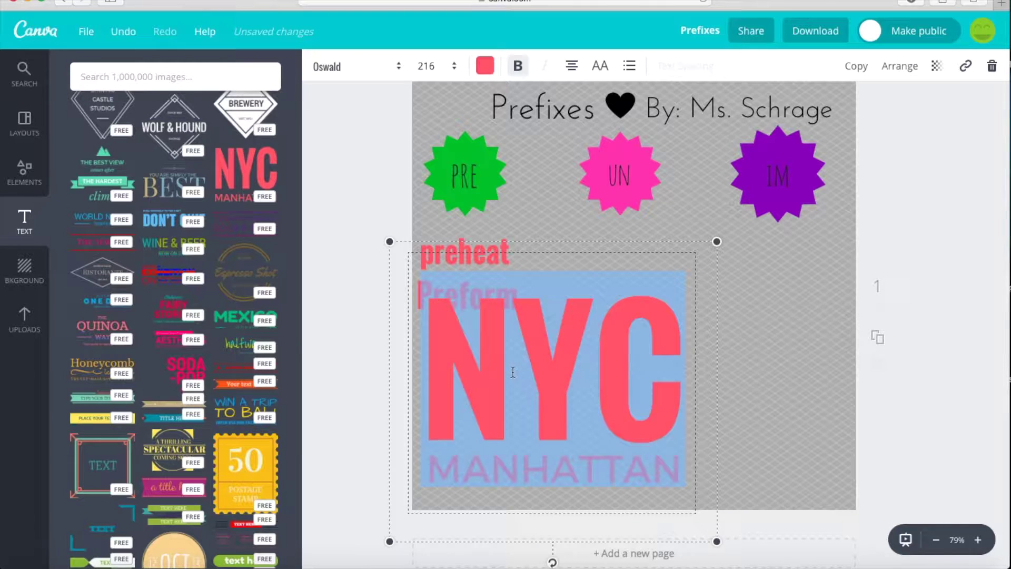
text(precede)
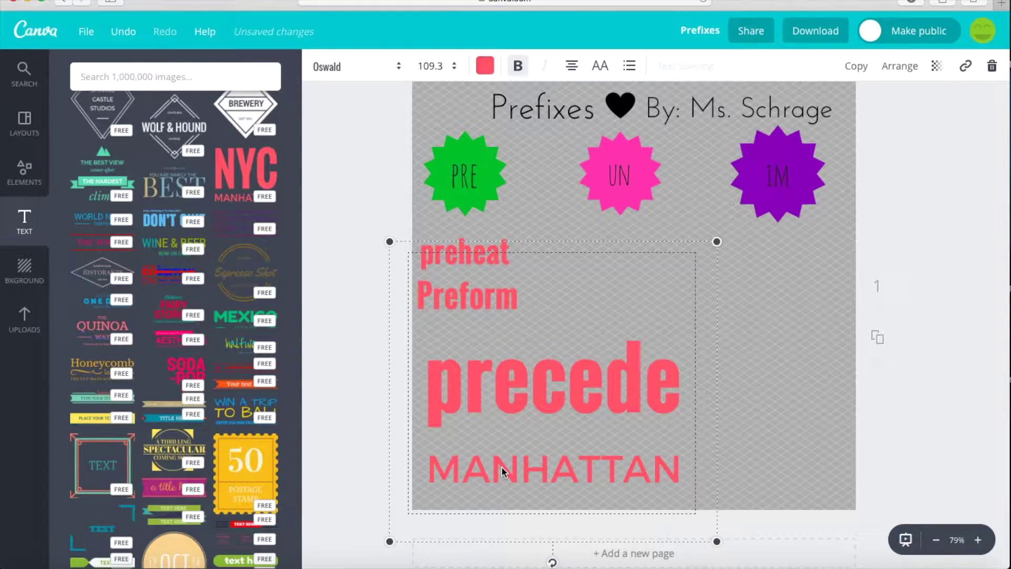
drag(717, 241, 458, 304)
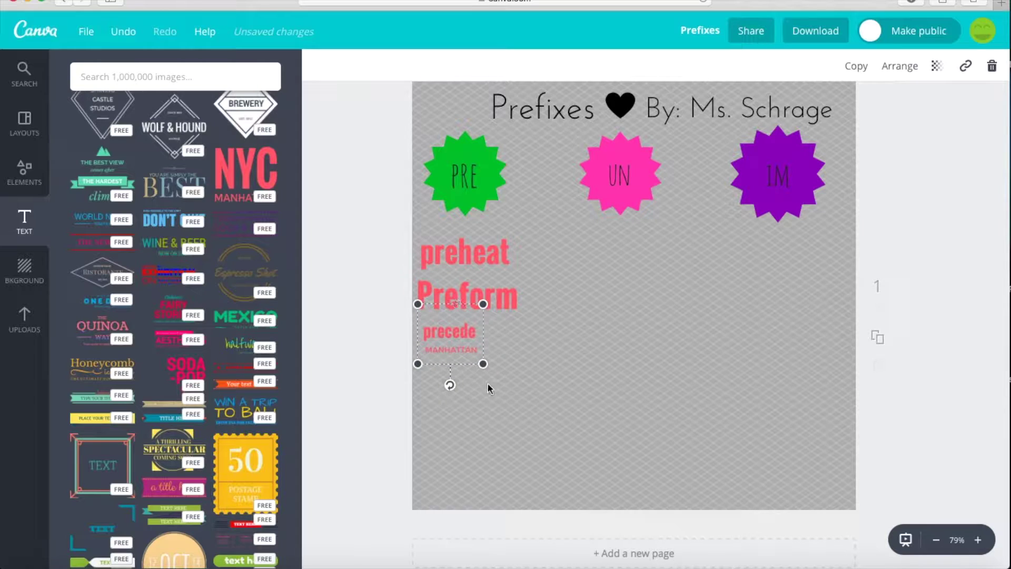
drag(484, 364, 525, 401)
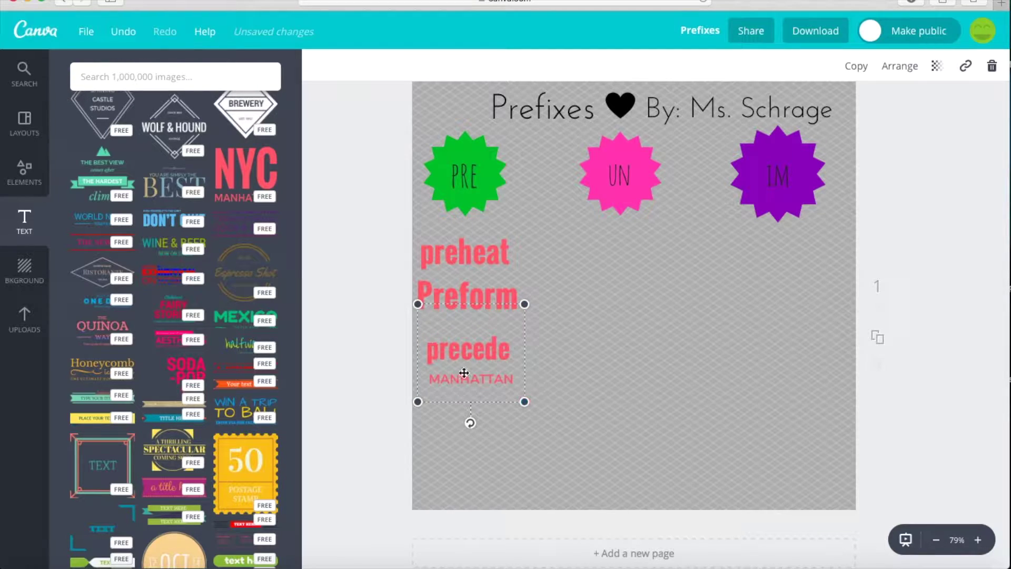
double_click(456, 350)
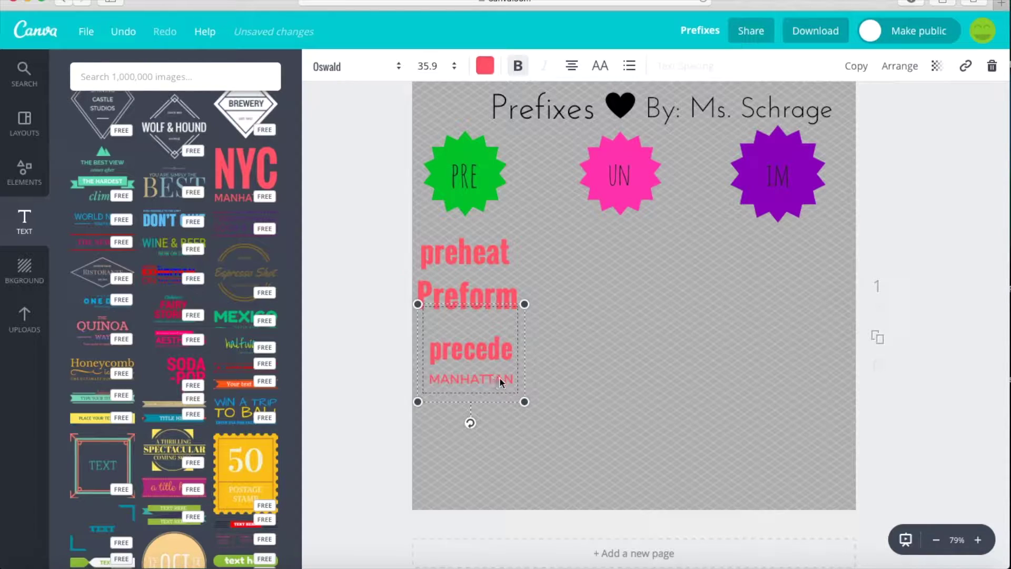
drag(526, 405, 505, 383)
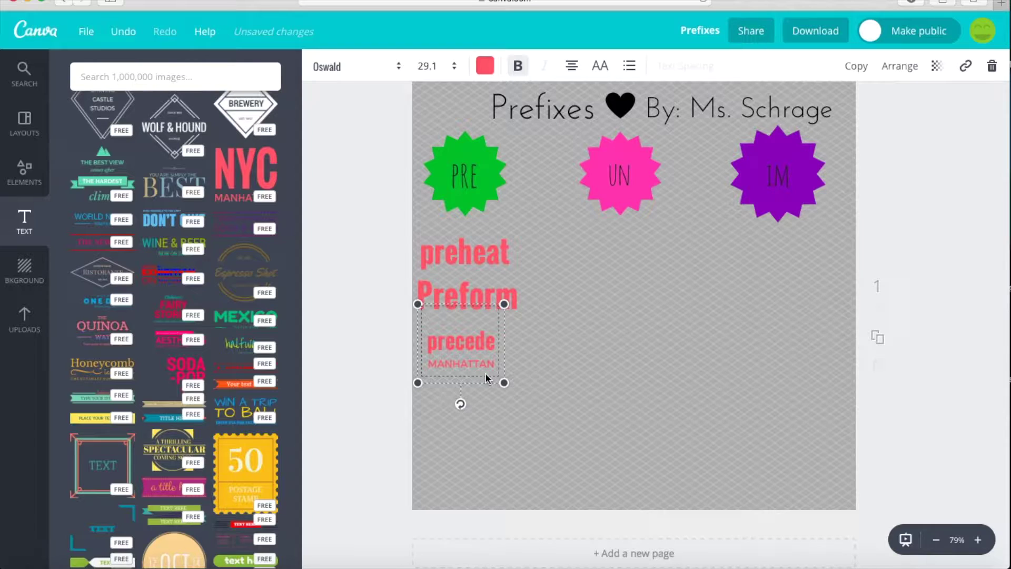
- Delete the "MANHATTAN" line under "precede" and select the word "precede" for editing
click(485, 375)
double_click(478, 363)
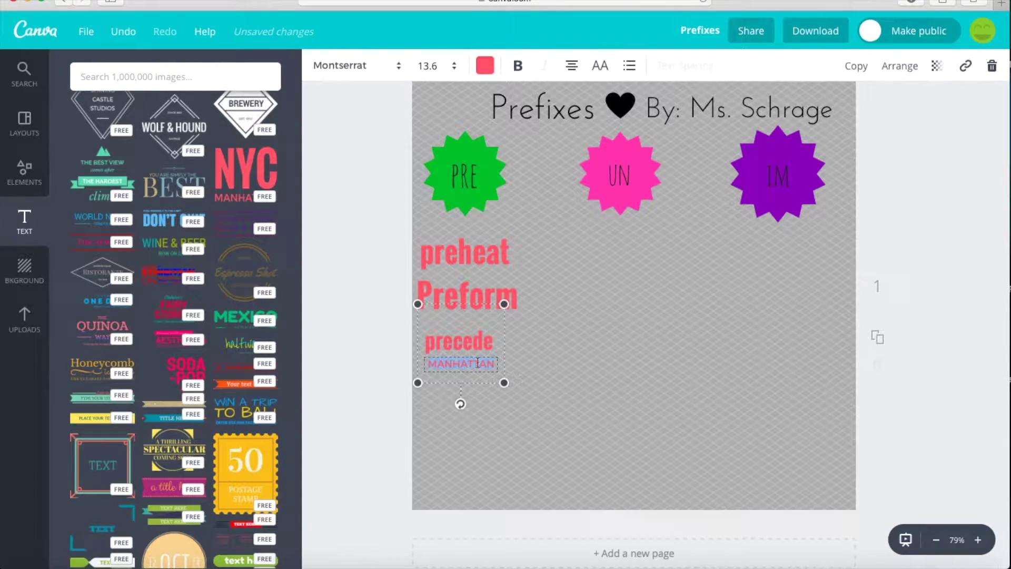
key(BackSpace)
click(489, 443)
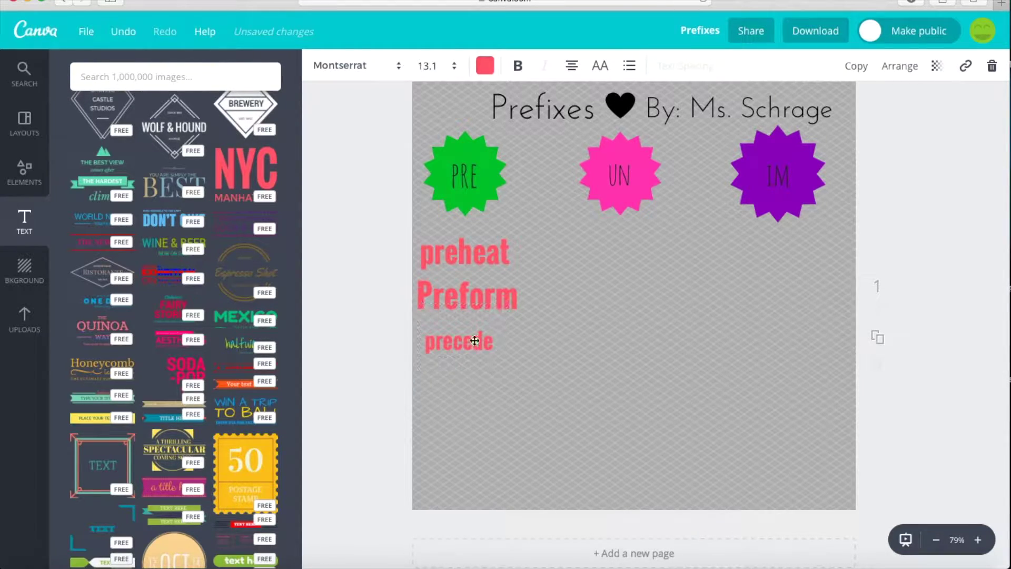
double_click(490, 356)
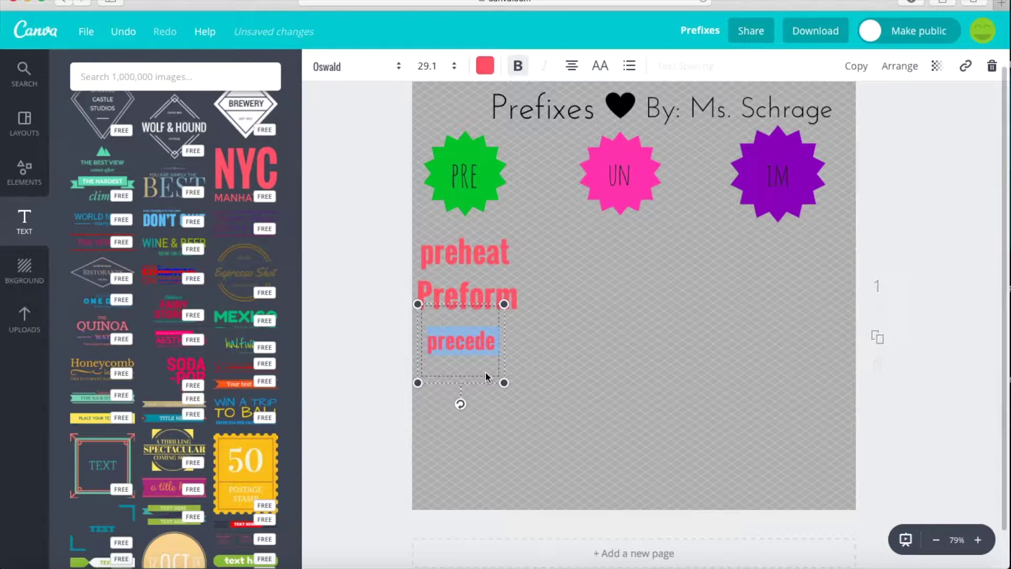
- Enlarge the word "precede" below "Preform" to a font size of about 35.6
drag(507, 384, 523, 402)
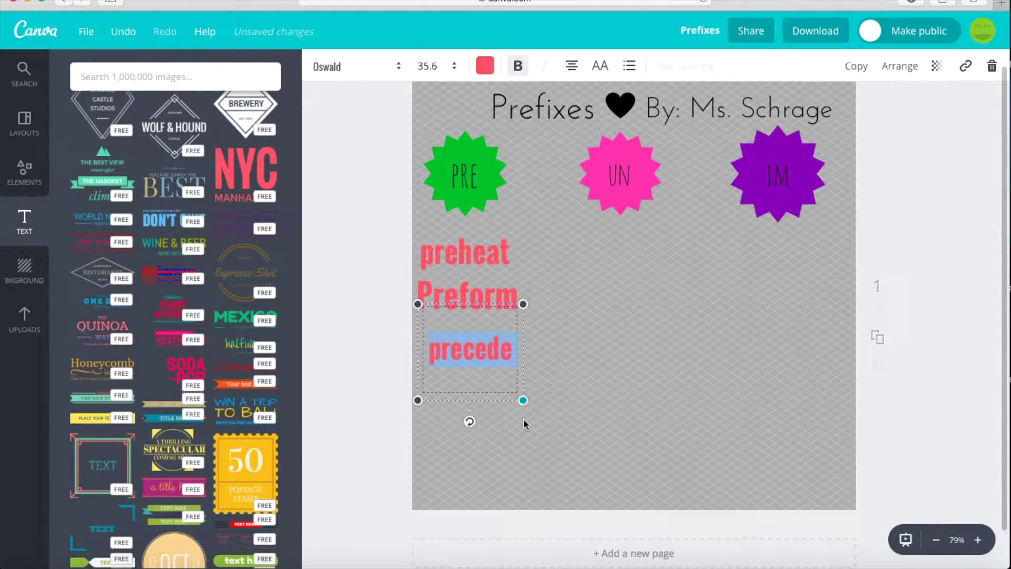
click(524, 423)
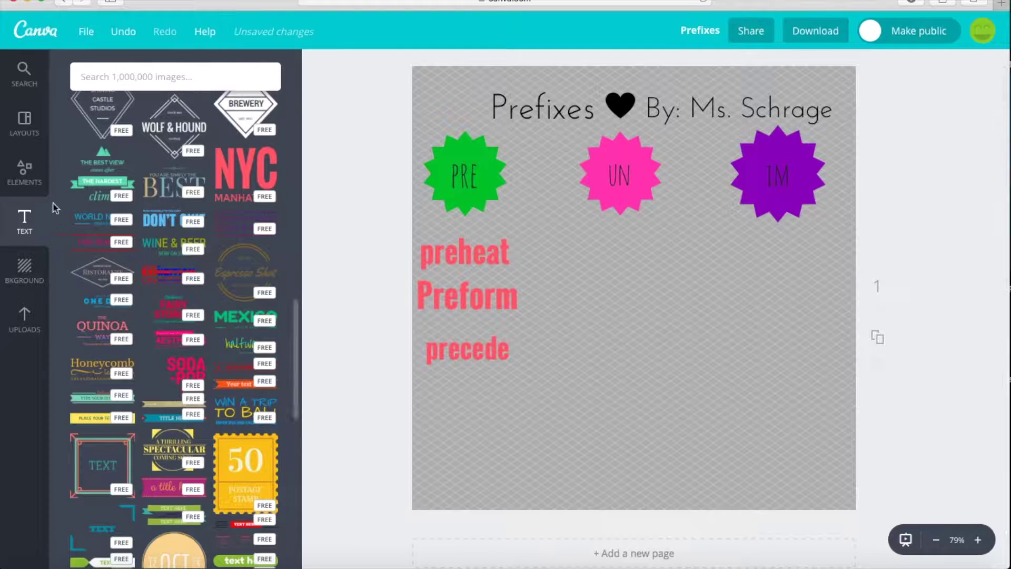
- Add a teal line with curved ends, rotate it to vertical and place it between the PRE and UN columns
click(20, 174)
scroll(206, 246, up, 2)
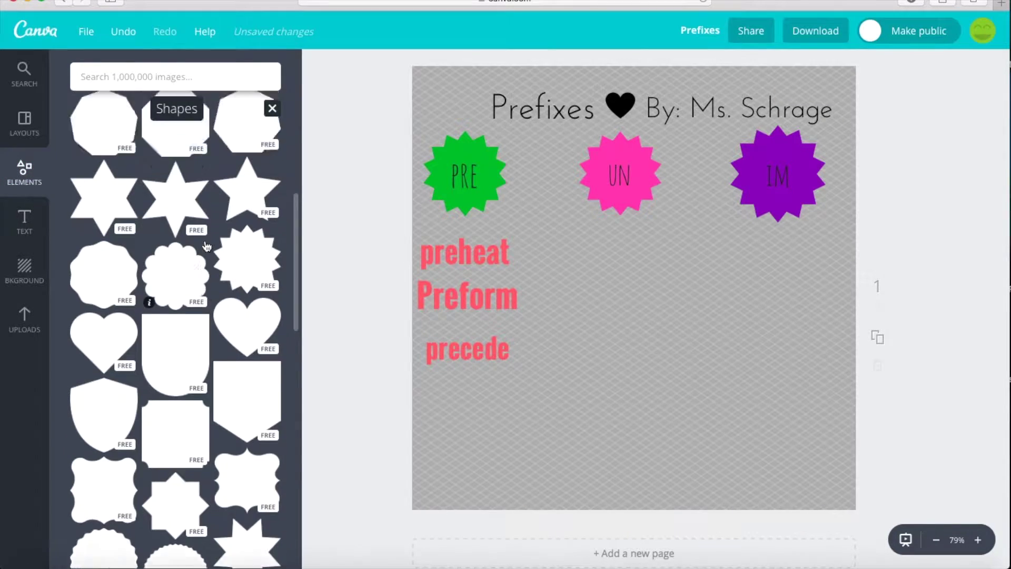
scroll(206, 246, up, 10)
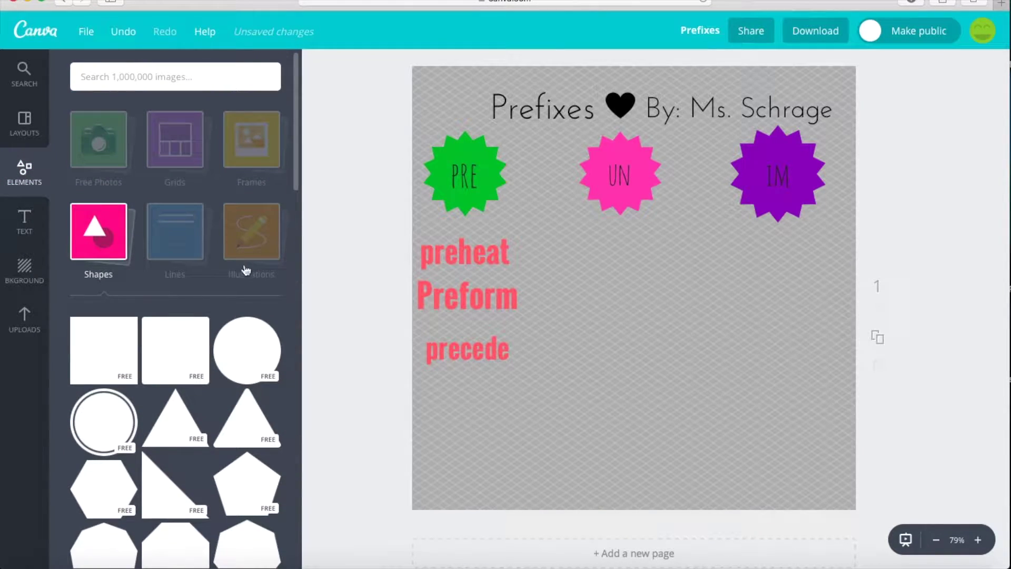
click(169, 243)
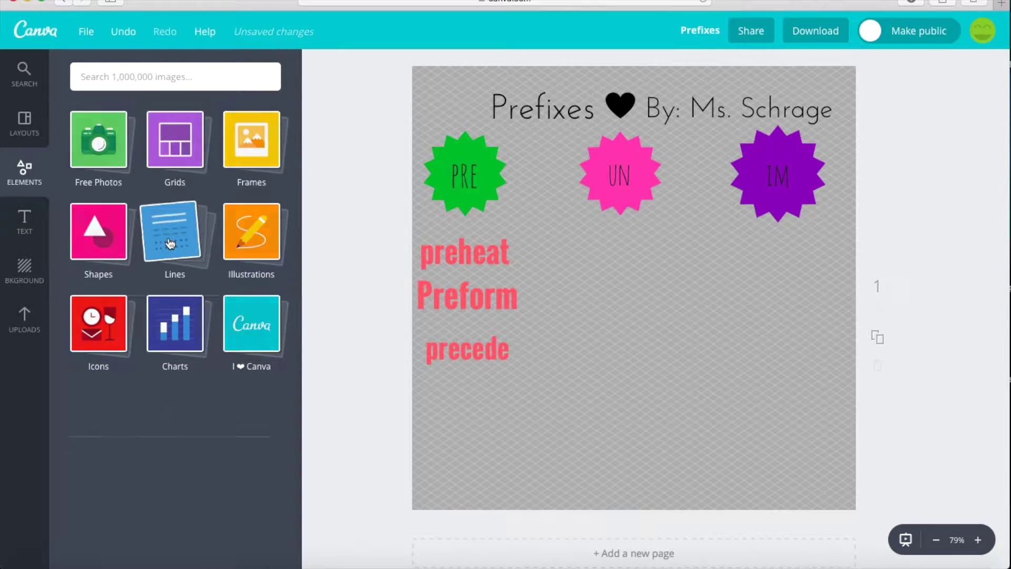
click(168, 236)
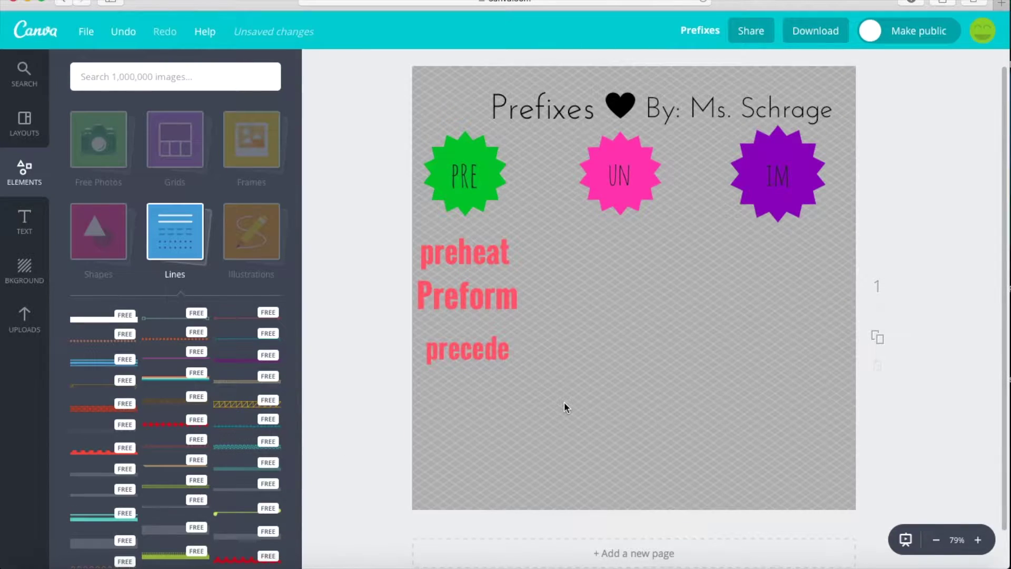
drag(248, 342, 580, 392)
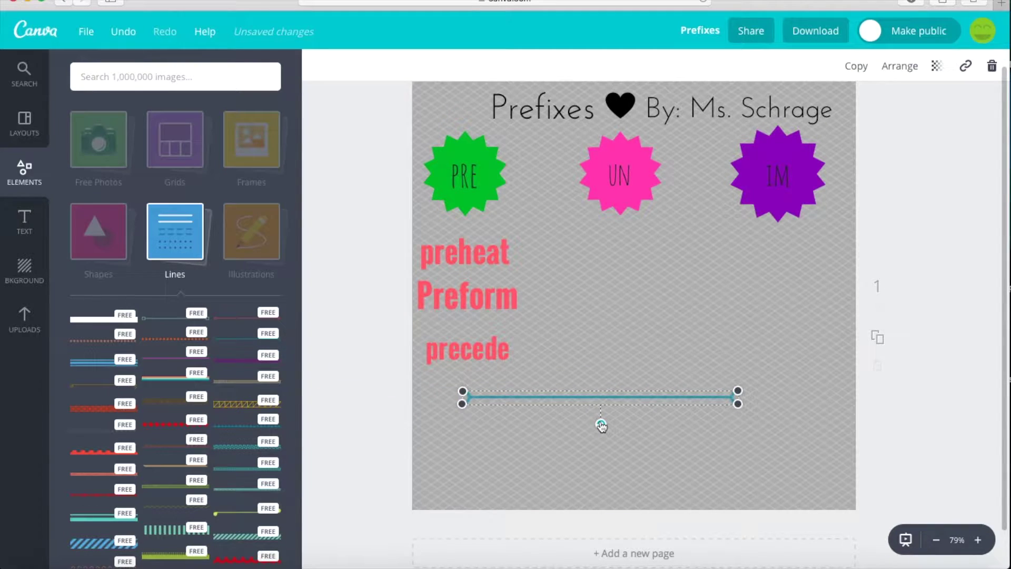
drag(602, 425, 627, 400)
drag(600, 437, 549, 311)
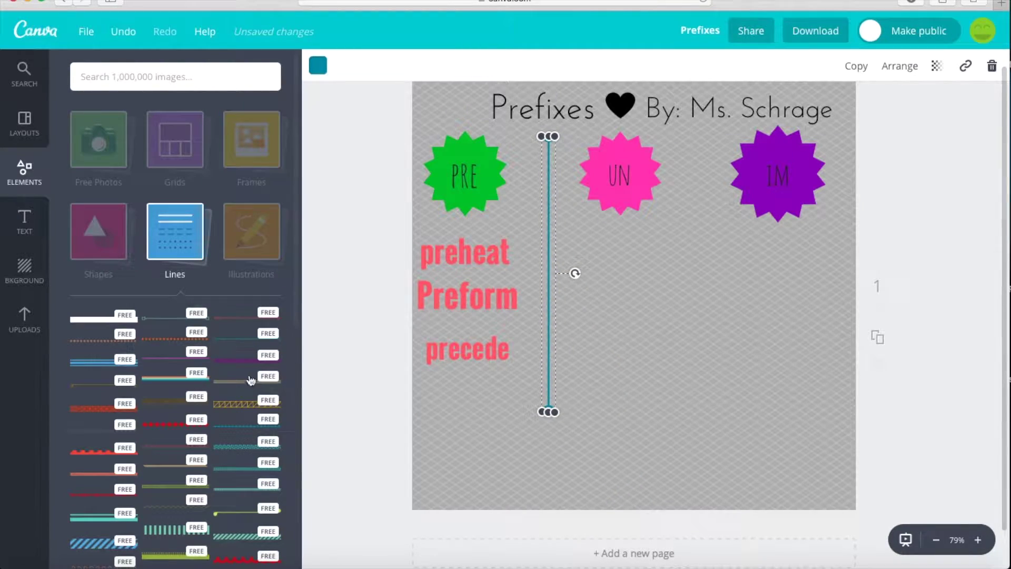
- Add a second teal line with curved ends, turned vertical, between the UN and IM columns
drag(235, 339, 602, 405)
drag(668, 460, 728, 431)
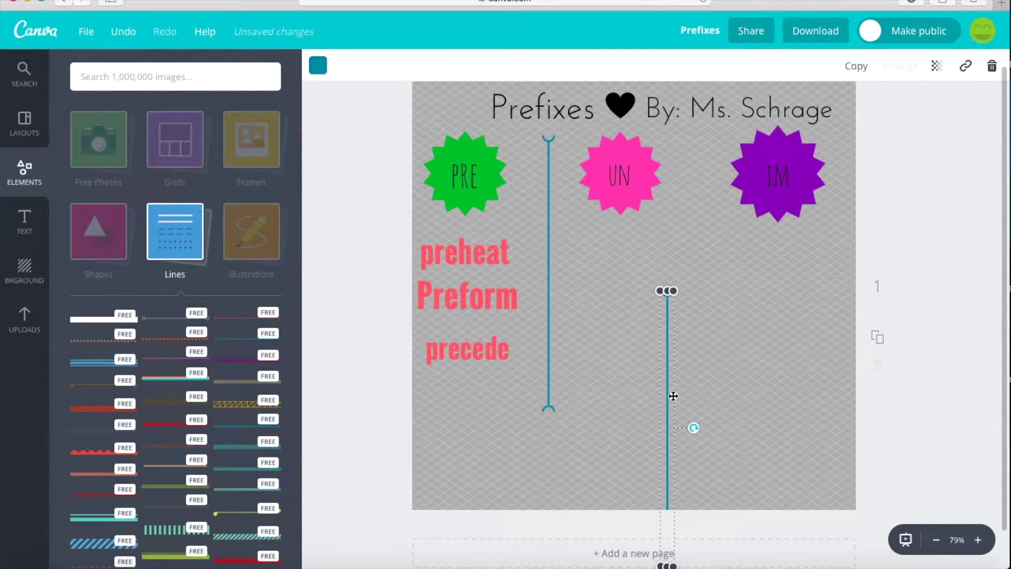
drag(669, 395, 703, 243)
click(562, 441)
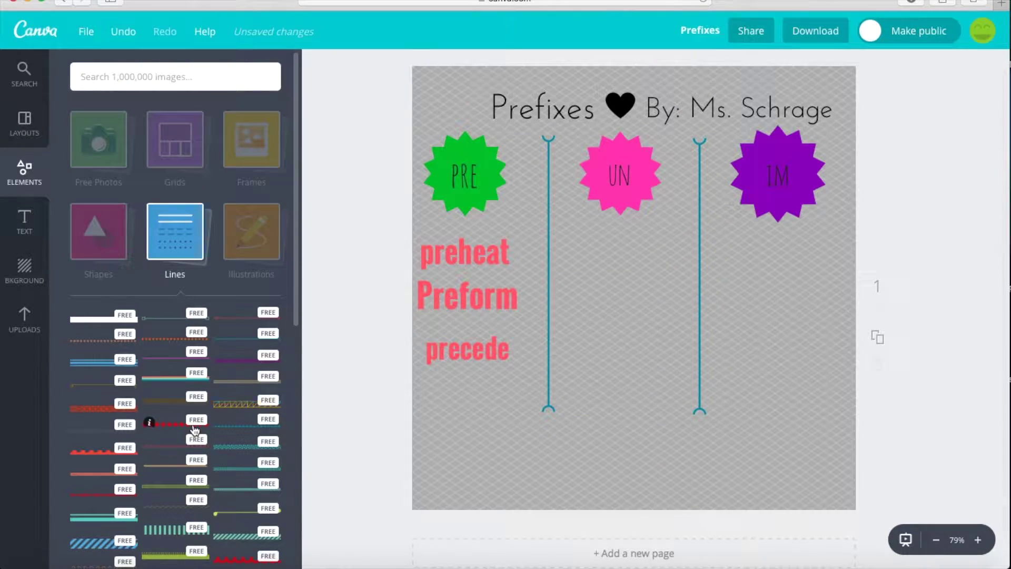
- Add a red diamond-pattern line below the vertical dividers and extend it across nearly the full page width
drag(169, 430, 594, 424)
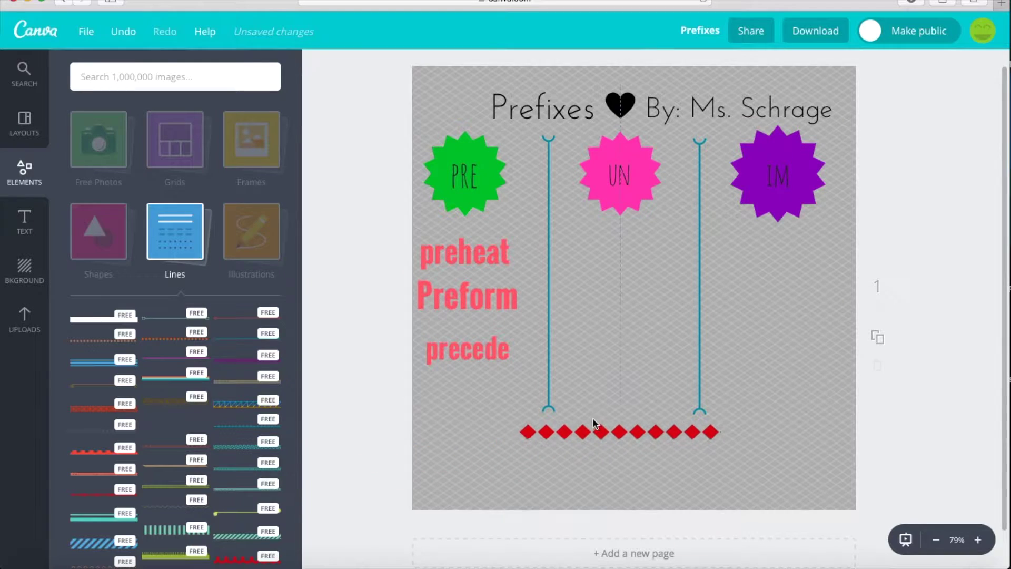
drag(520, 430, 422, 430)
drag(721, 431, 845, 429)
click(728, 469)
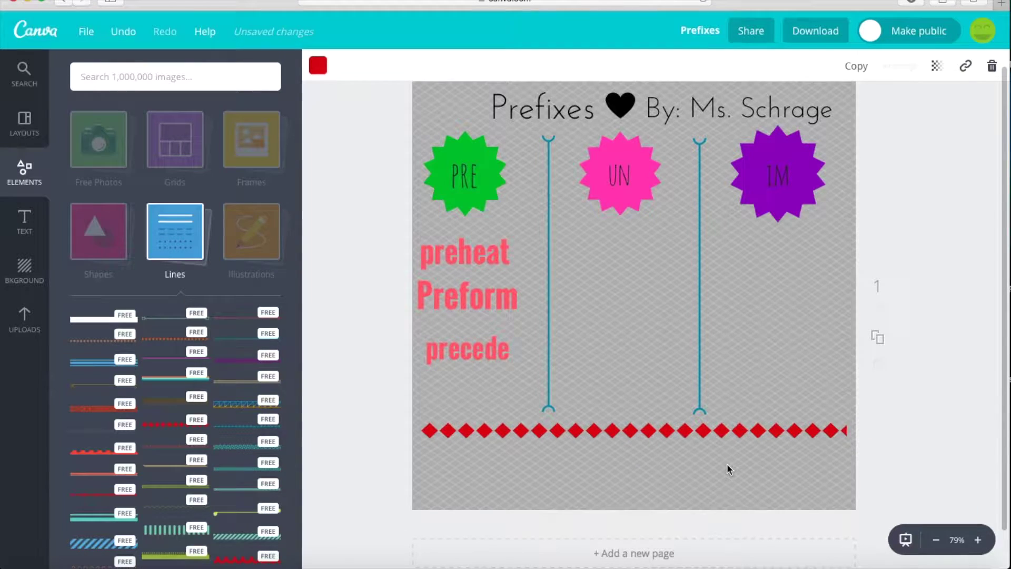
- Add a subheading below the red diamond line reading "I preheat the oven before making pizza."
click(13, 221)
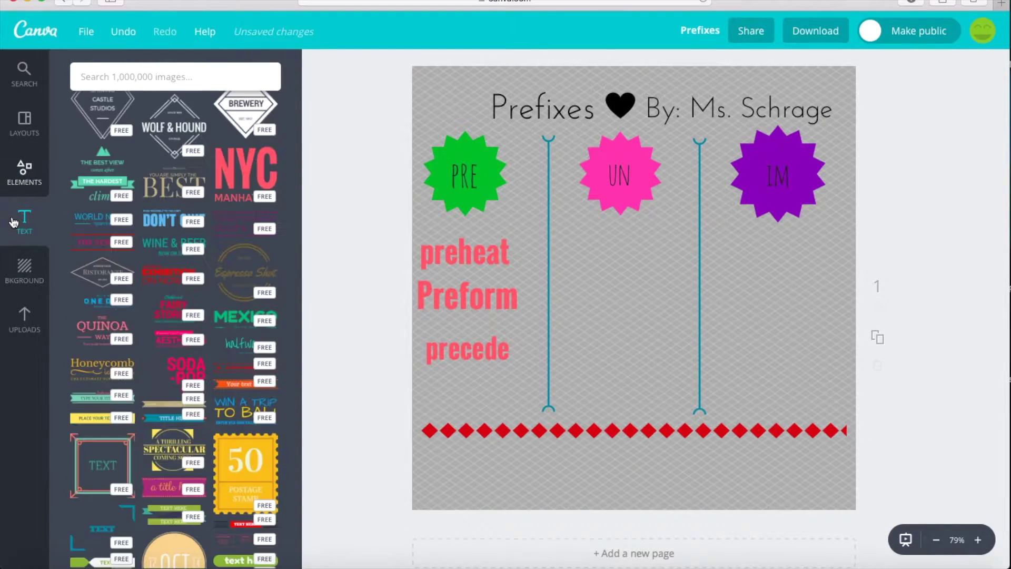
scroll(218, 172, down, 1)
drag(208, 199, 620, 469)
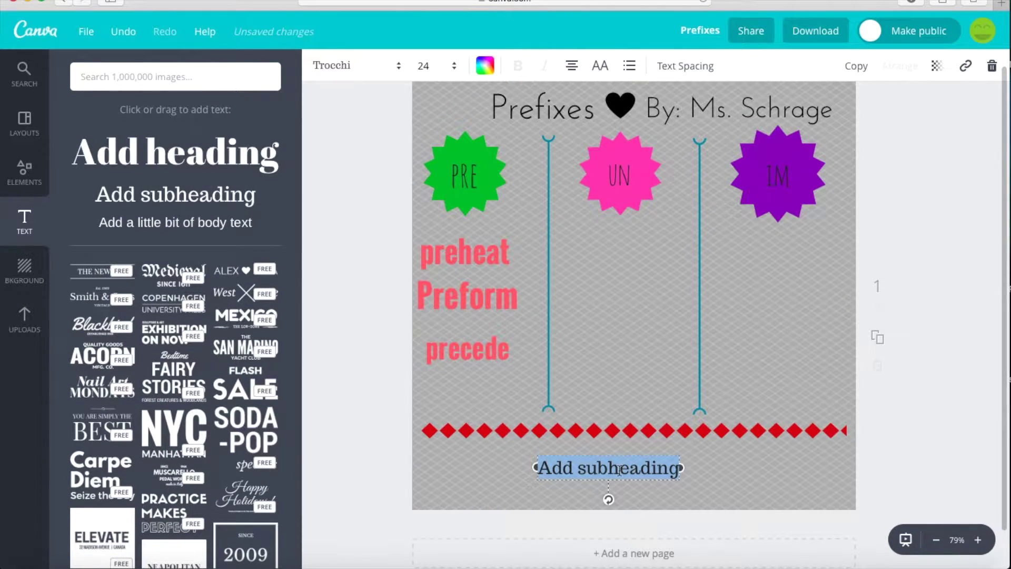
text(I preheat the oven)
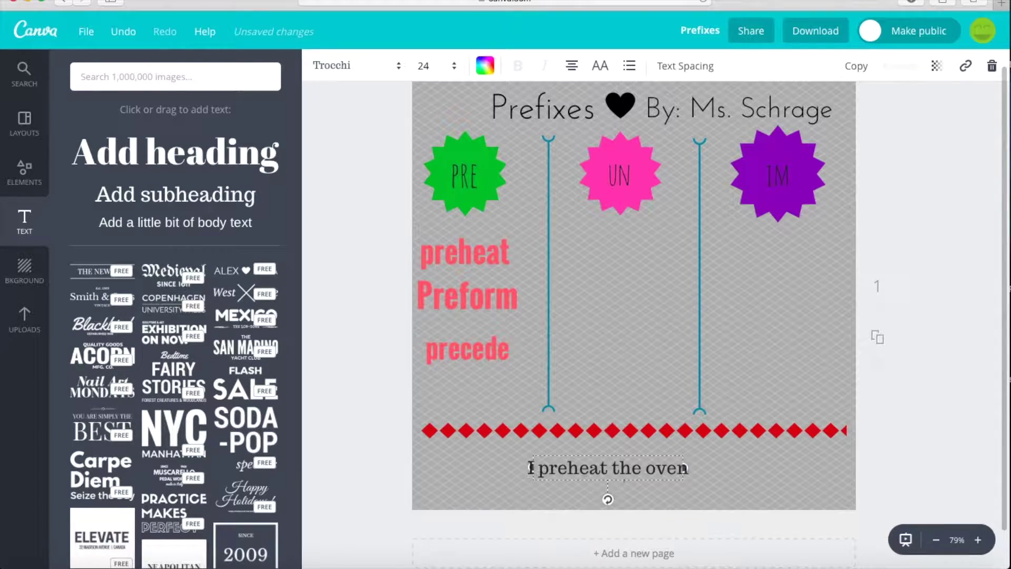
text( before making pizza.)
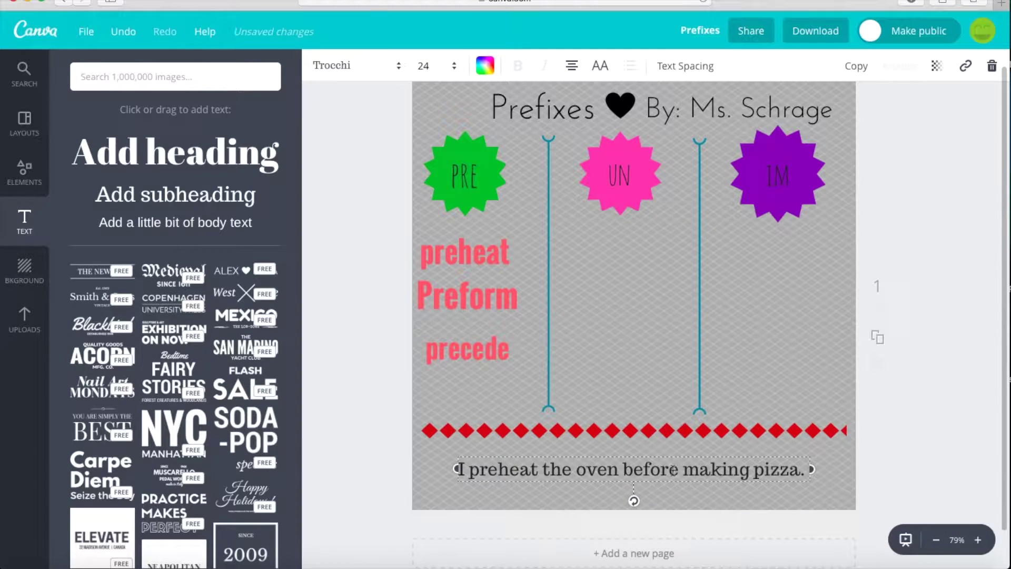
- Color the example sentence green and change its font to Yellowtail
double_click(675, 471)
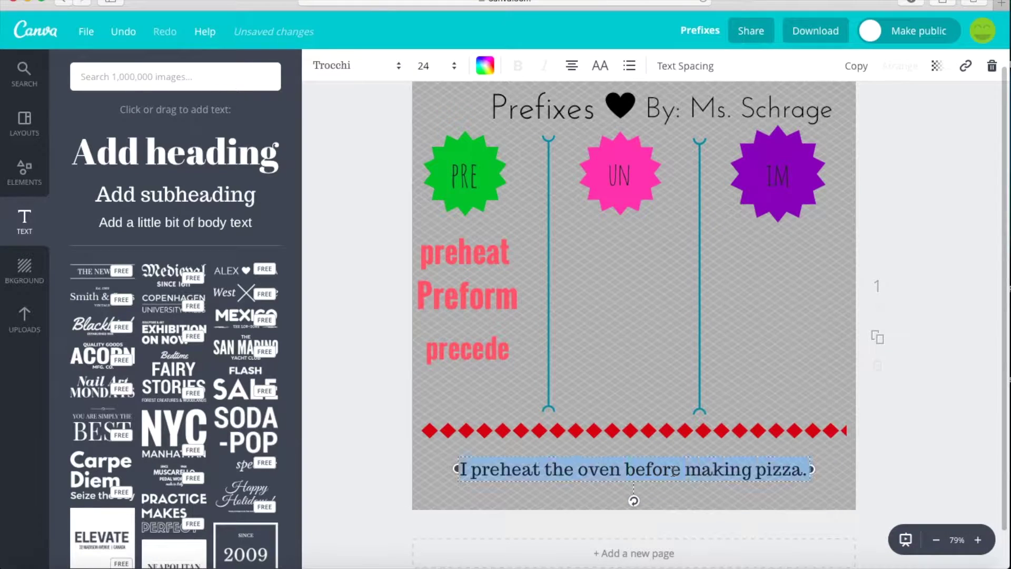
click(485, 65)
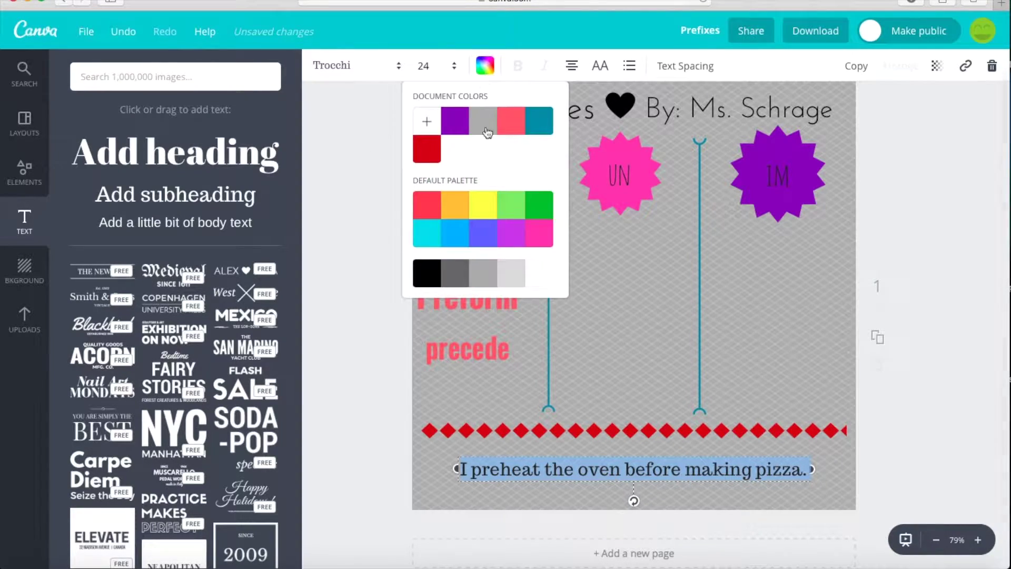
click(534, 207)
click(399, 68)
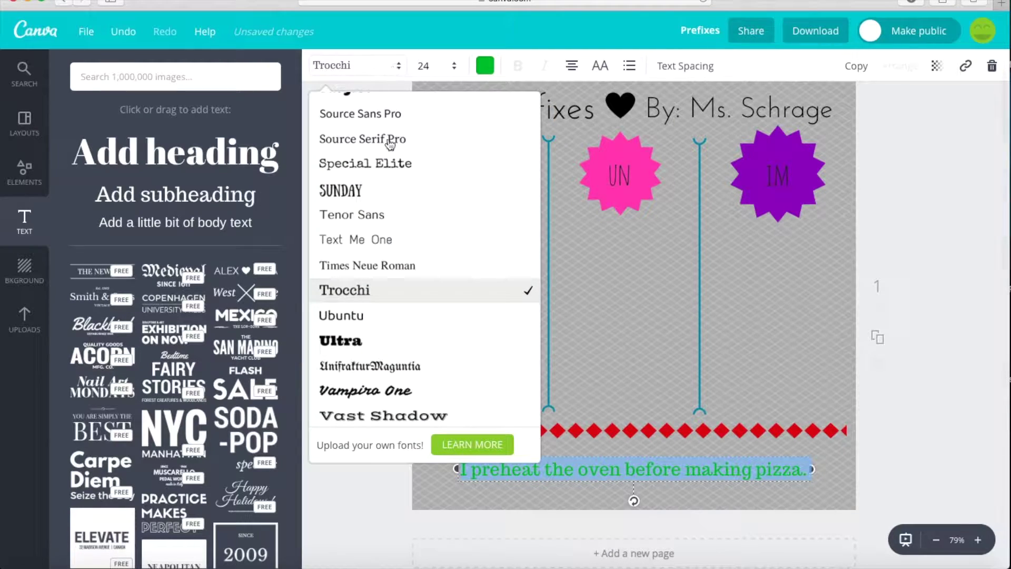
scroll(408, 277, down, 3)
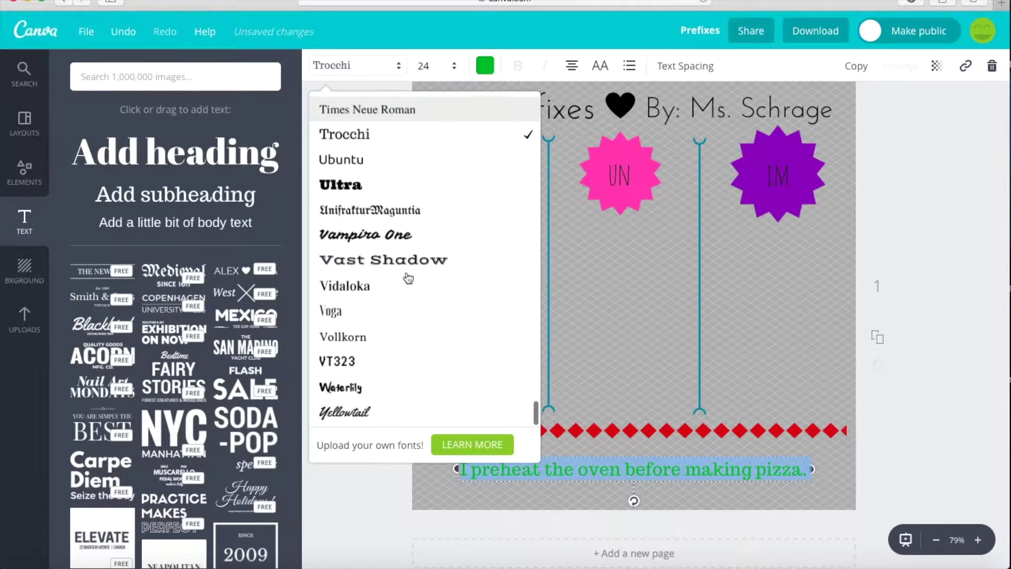
scroll(408, 277, up, 6)
scroll(408, 278, up, 5)
scroll(408, 277, down, 8)
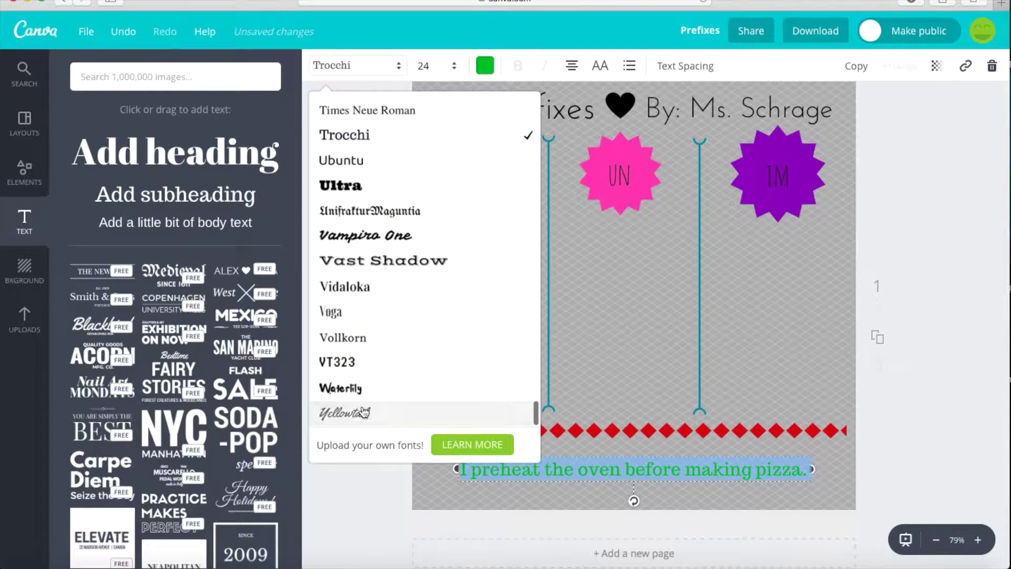
click(364, 412)
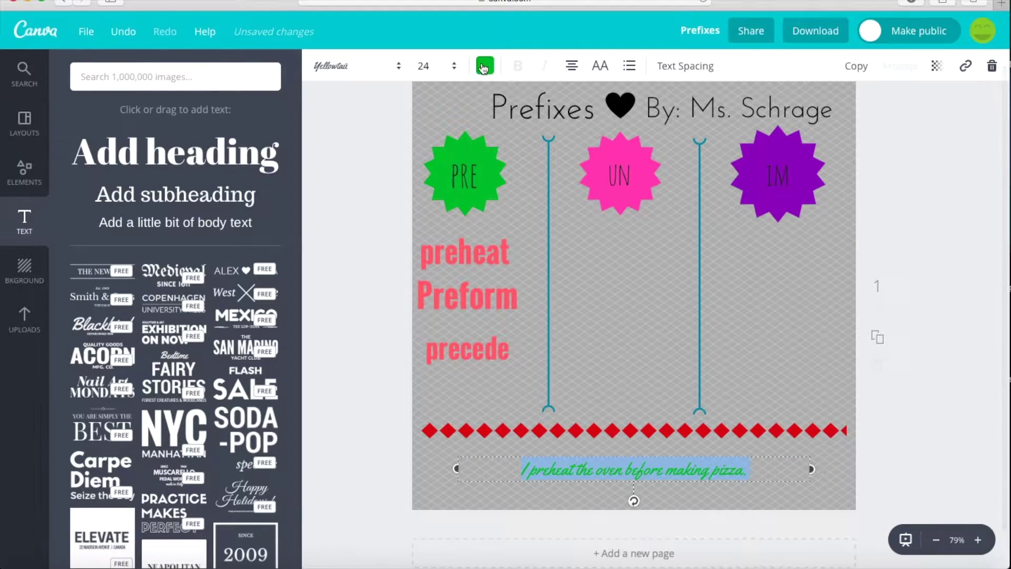
- Set the sentence's font size to 48, widen its text box to fit one line and position it below the red diamond line
click(454, 65)
click(426, 376)
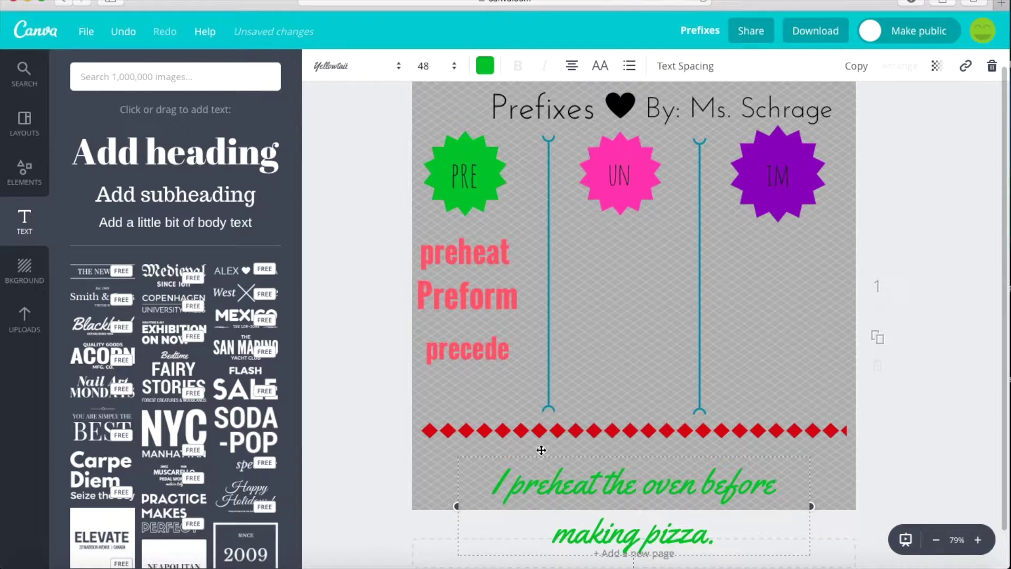
drag(540, 452, 532, 418)
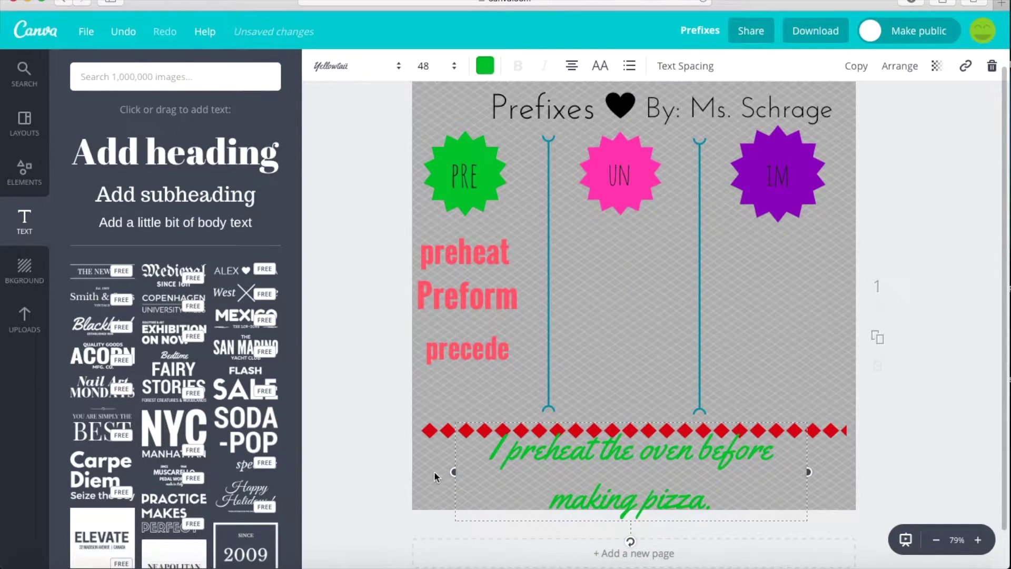
drag(453, 472, 412, 472)
drag(837, 473, 868, 470)
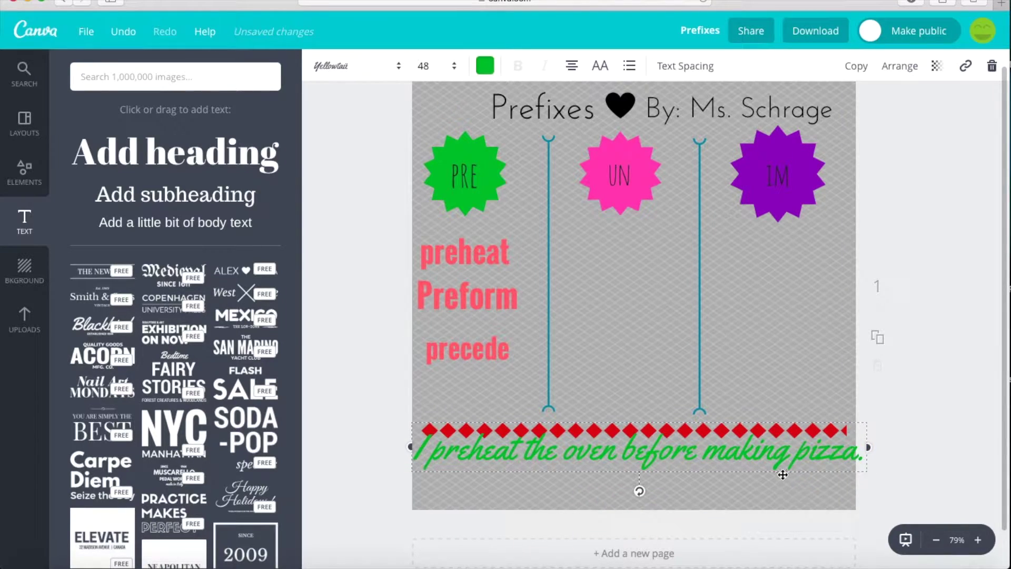
drag(780, 491, 774, 502)
- Reduce the green example sentence's font size to 42
triple_click(761, 484)
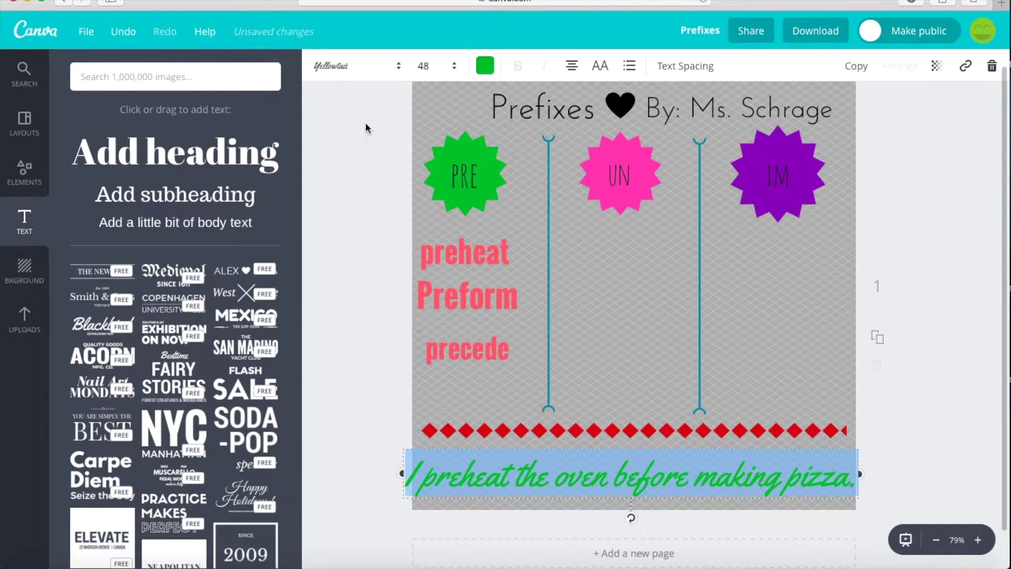
click(451, 65)
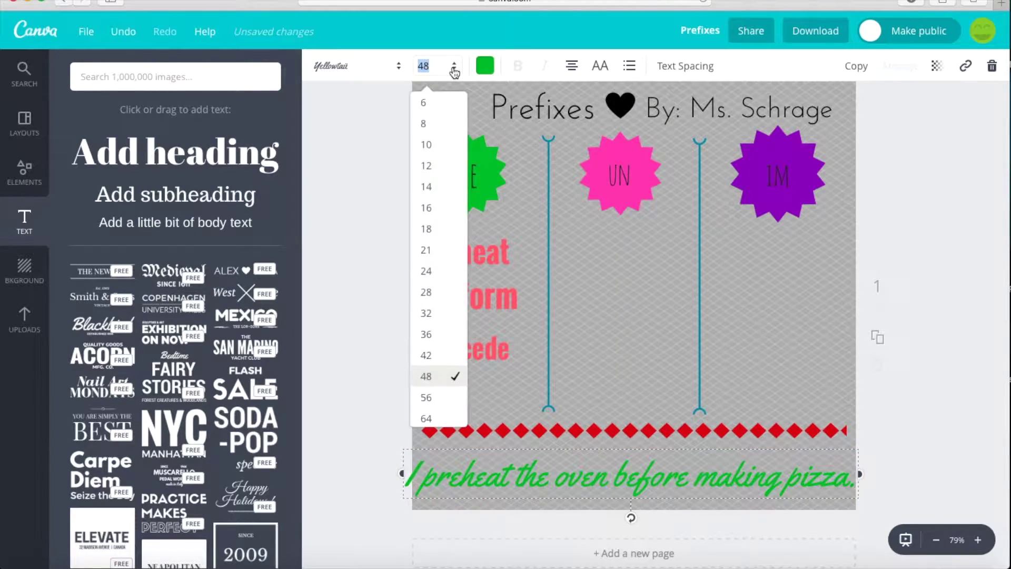
click(428, 355)
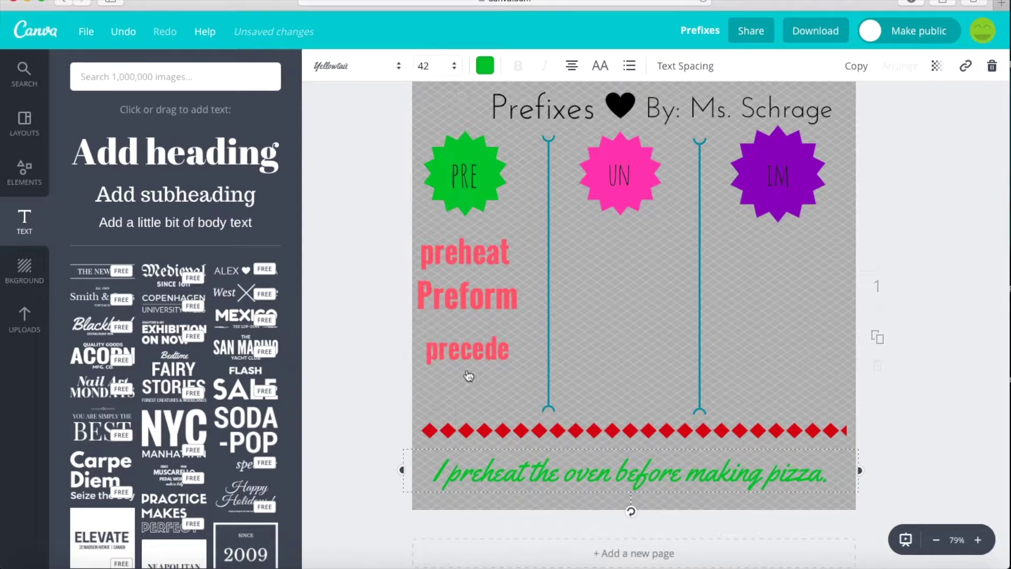
click(724, 513)
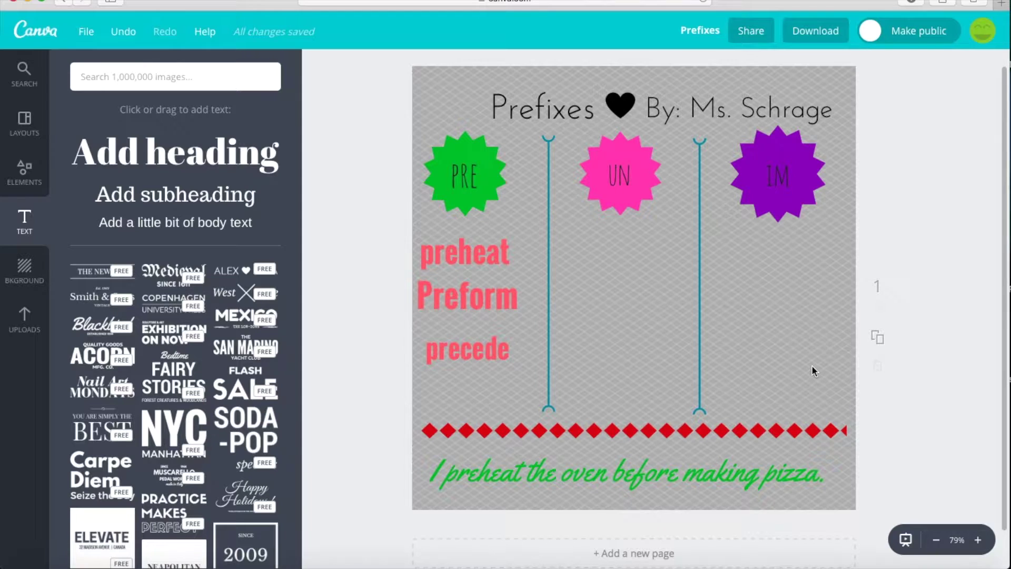
- Open the Free Photos collection among the design elements
click(23, 177)
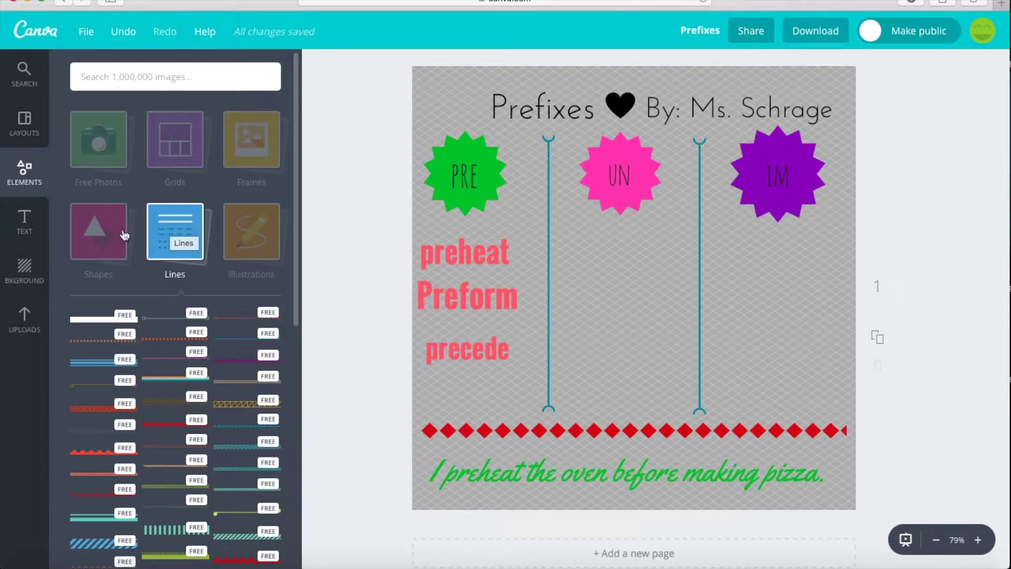
click(87, 155)
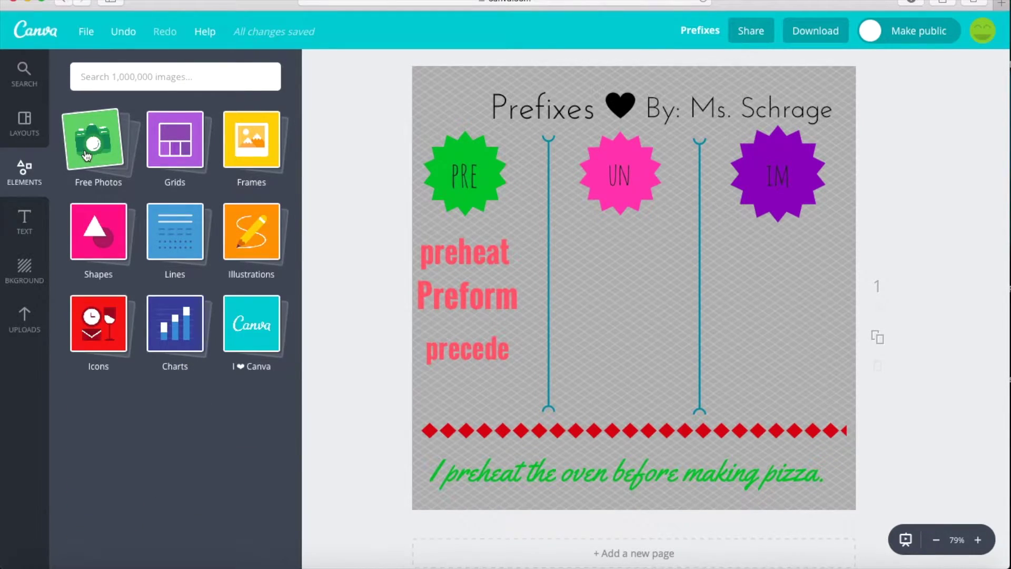